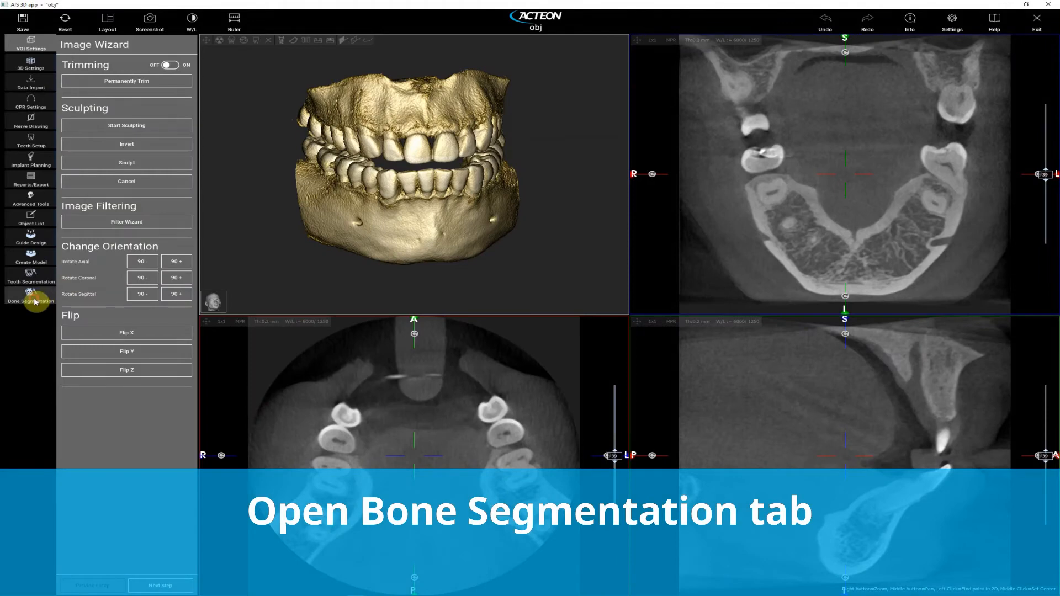
# Open Bone Segmentation and set the bone threshold to 671.
pyautogui.click(31, 299)
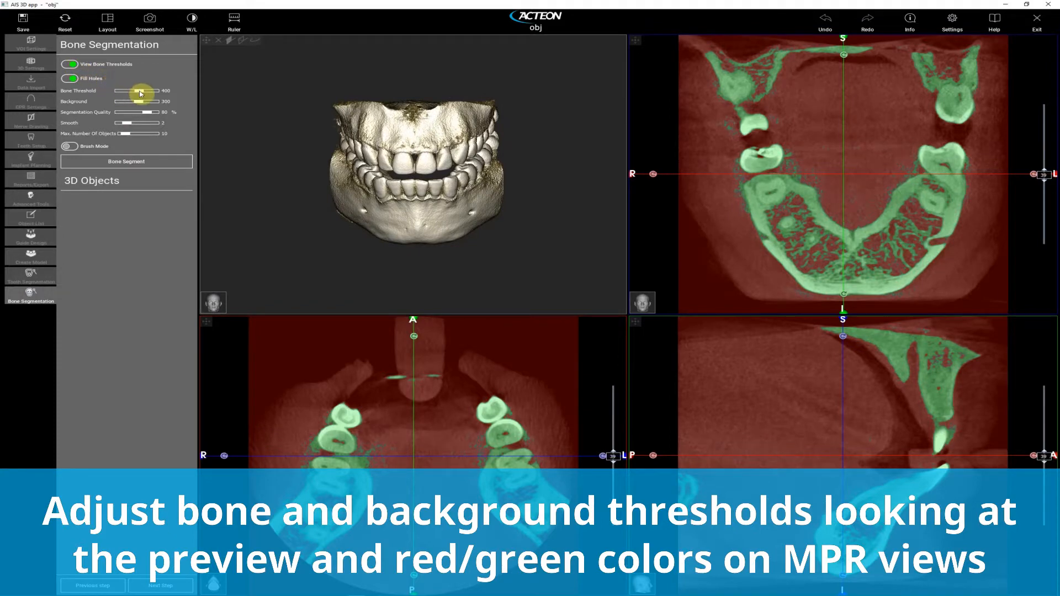
pyautogui.moveTo(141, 94); pyautogui.dragTo(142, 95)
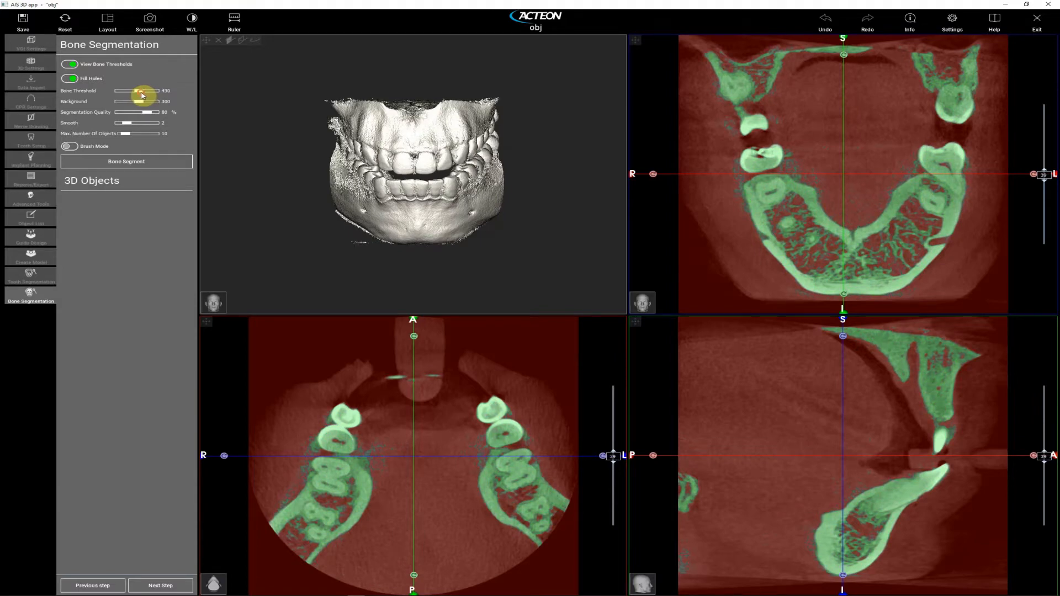
pyautogui.moveTo(308, 227); pyautogui.dragTo(212, 126)
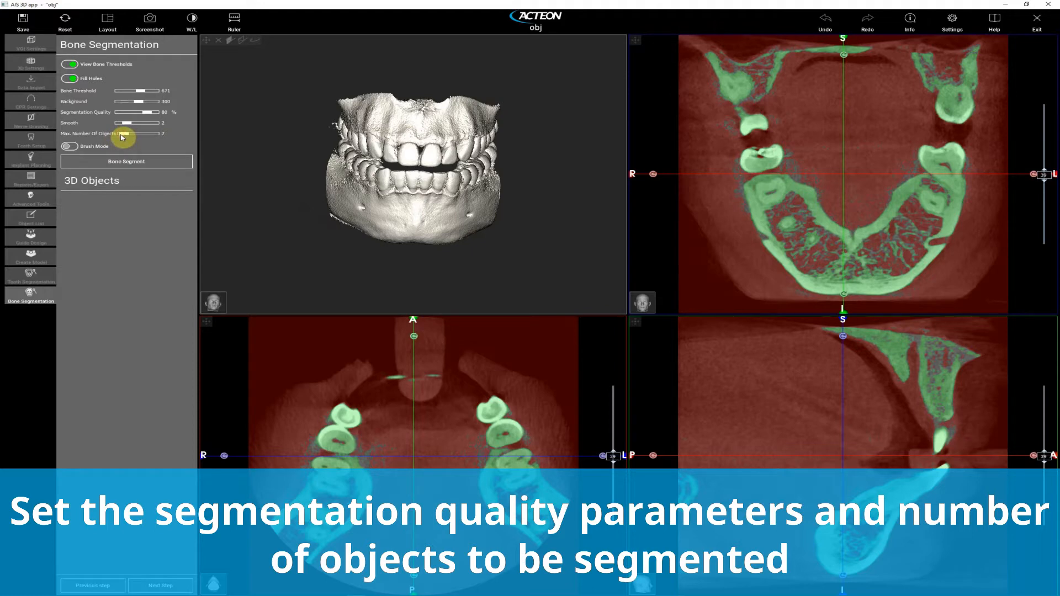
# Limit the maximum number of objects to 2 and run the bone segmentation.
pyautogui.moveTo(121, 134); pyautogui.dragTo(118, 134)
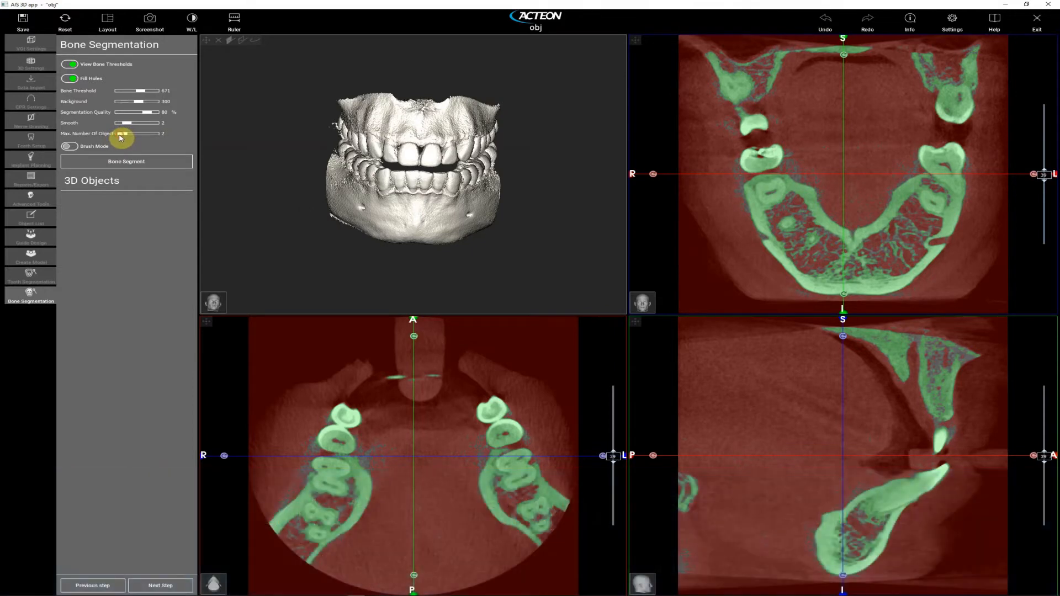
pyautogui.moveTo(301, 199); pyautogui.dragTo(264, 210)
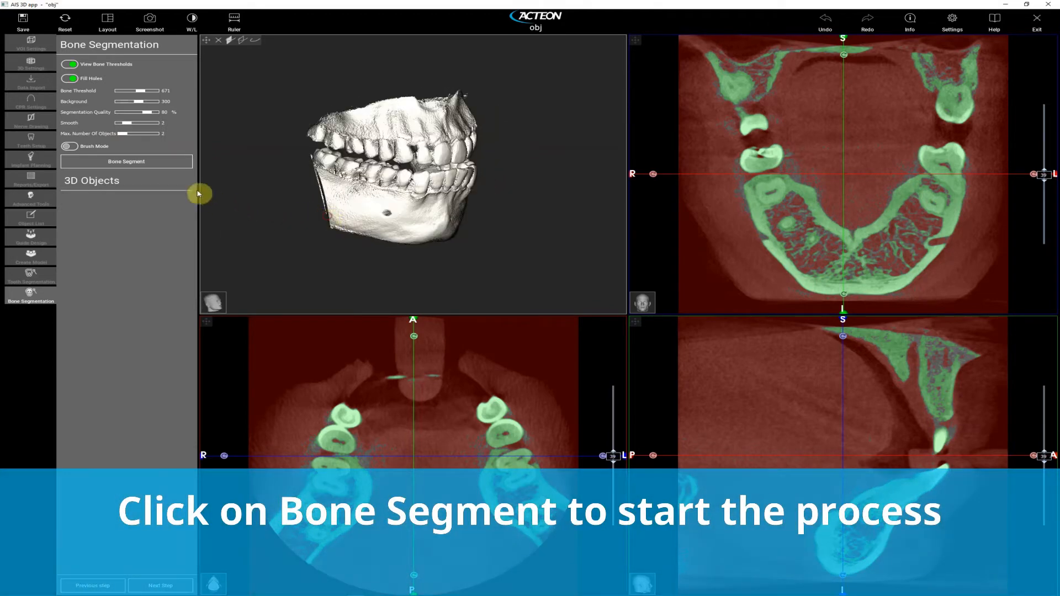
pyautogui.click(155, 166)
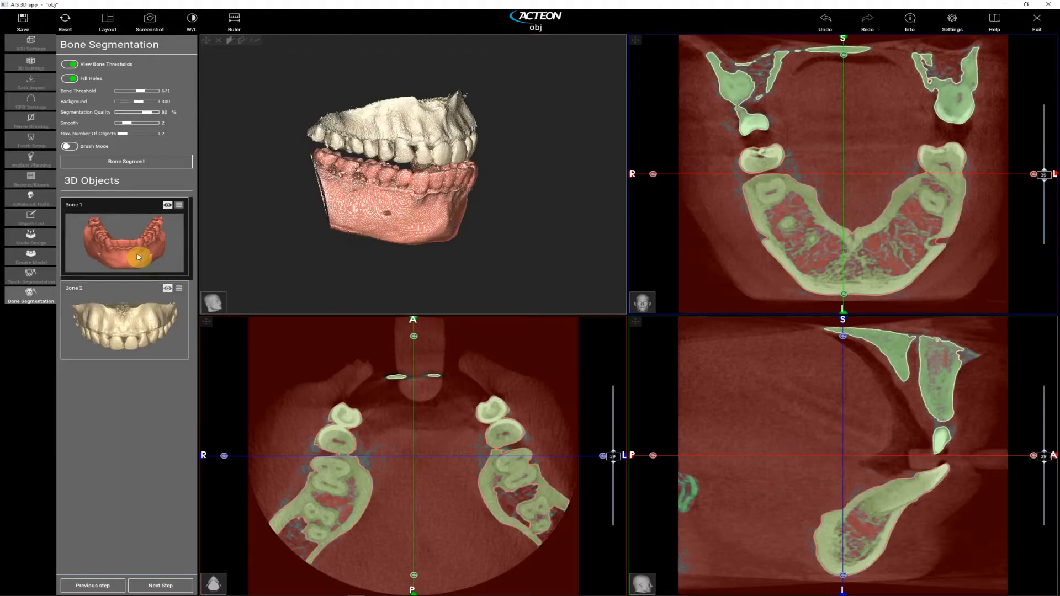
# Proceed to free form modeling and smooth the molar area of the lower jaw model with tool strength 33.
pyautogui.click(143, 585)
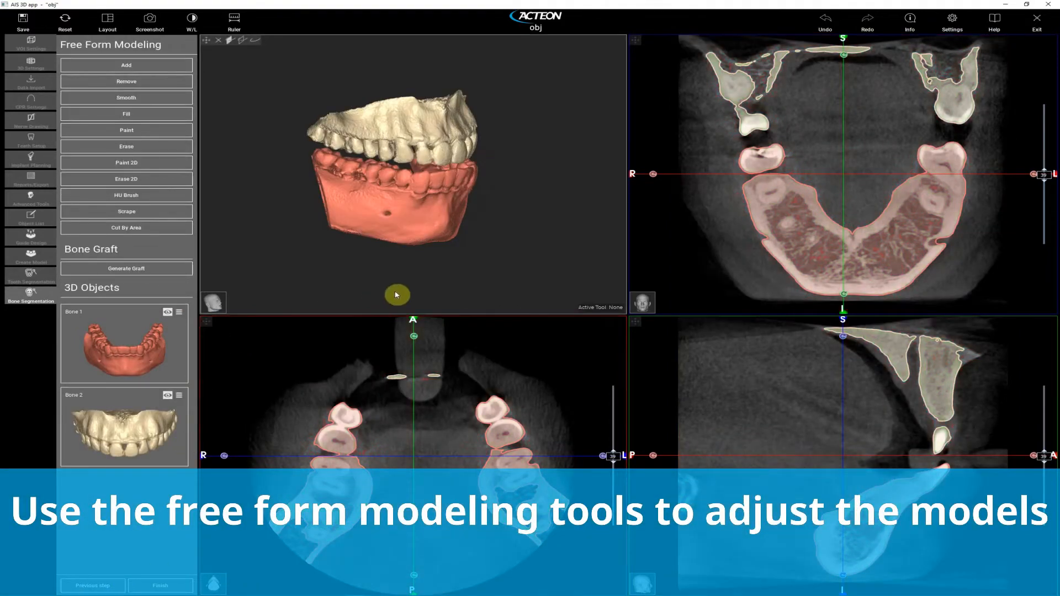
pyautogui.moveTo(475, 276); pyautogui.dragTo(421, 215)
pyautogui.scroll(3, 419, 209)
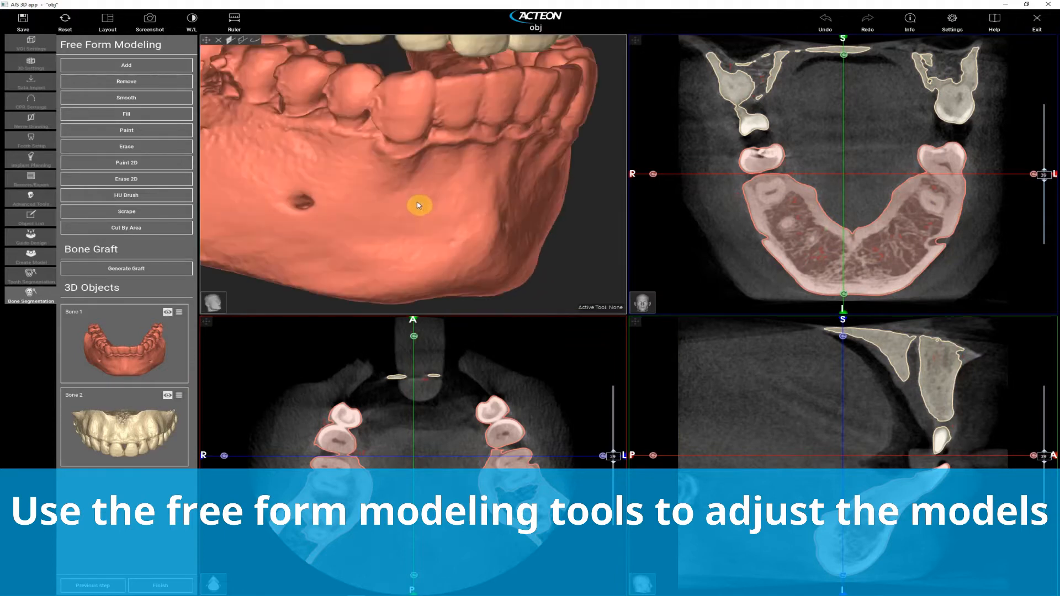
pyautogui.scroll(2, 332, 252)
pyautogui.moveTo(331, 249); pyautogui.dragTo(333, 249)
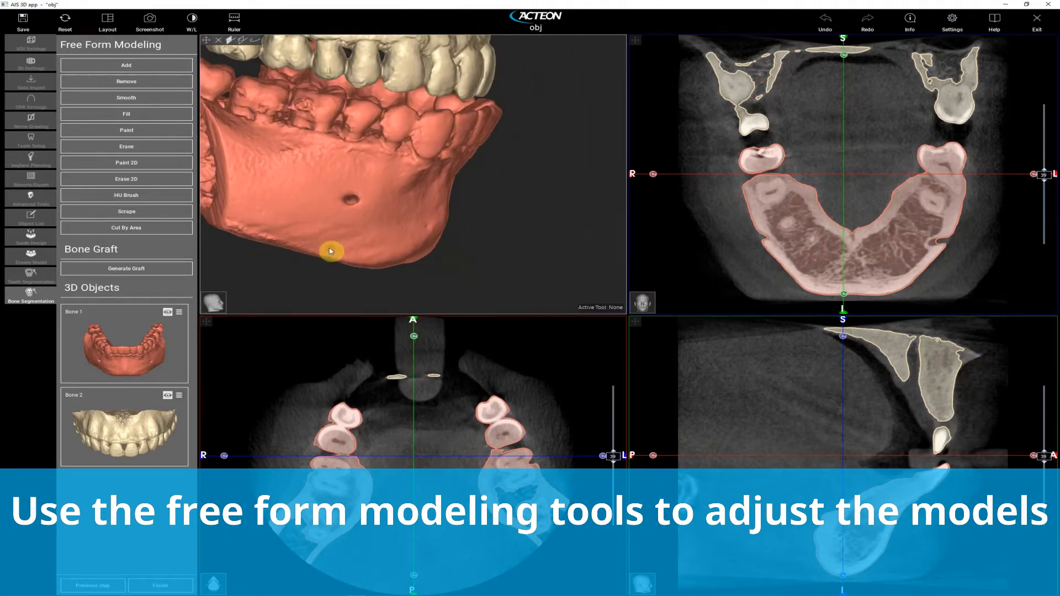
pyautogui.click(161, 99)
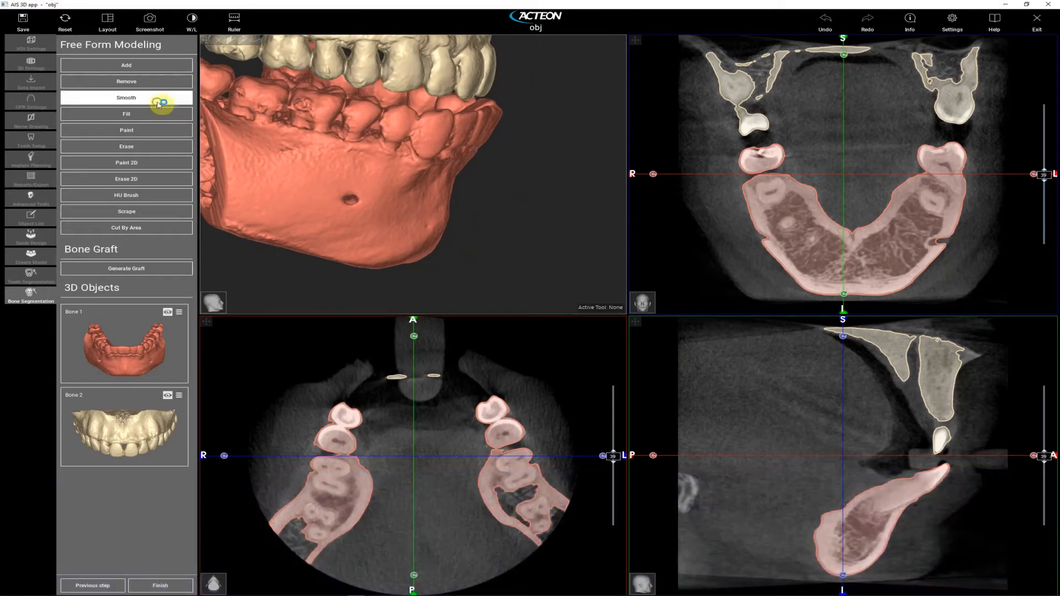
pyautogui.moveTo(255, 118); pyautogui.dragTo(308, 112)
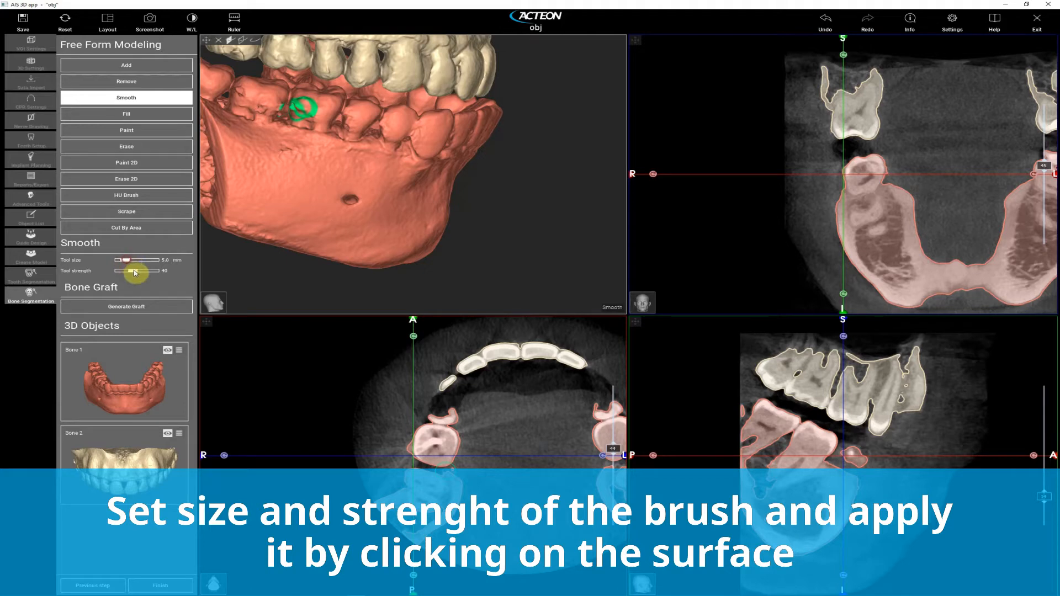
pyautogui.moveTo(131, 275); pyautogui.dragTo(130, 274)
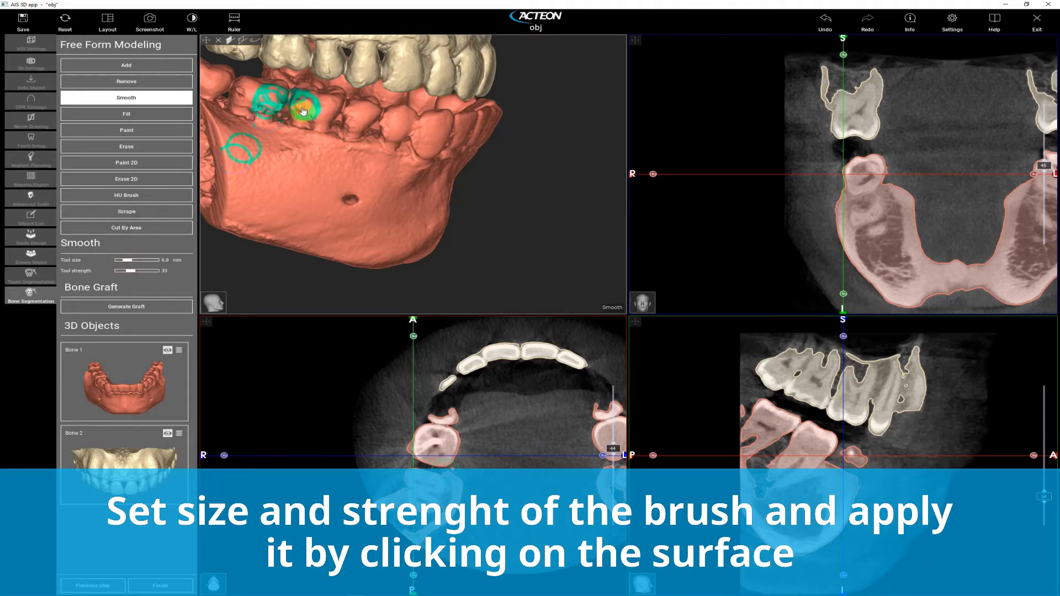
pyautogui.moveTo(301, 110)
pyautogui.mouseDown()
pyautogui.moveTo(275, 107)
pyautogui.moveTo(304, 107)
pyautogui.mouseUp()
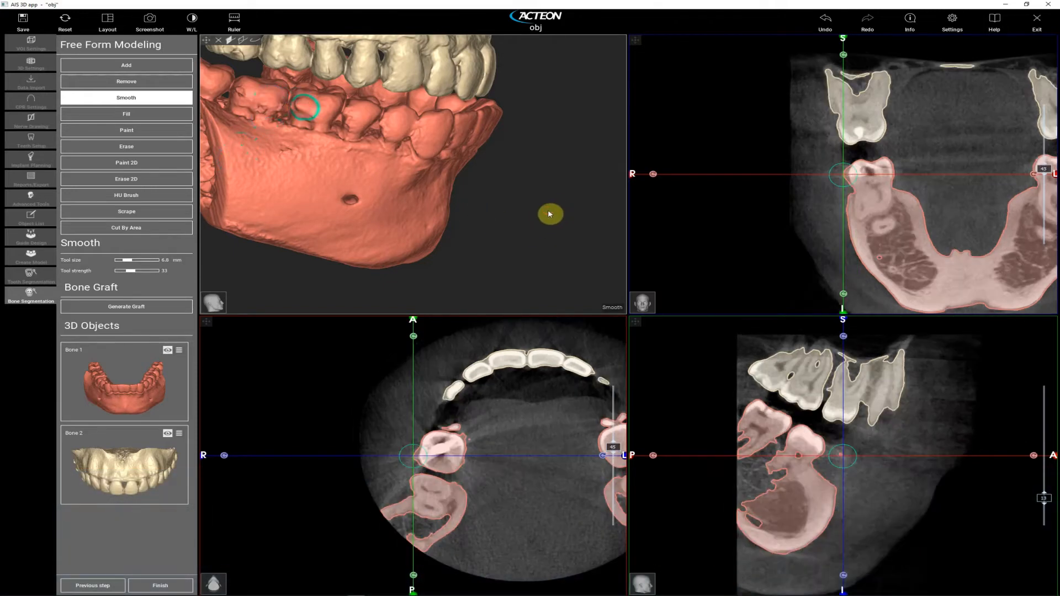
# Finish the bone segmentation to add the upper and lower jaw models to the project.
pyautogui.moveTo(493, 230); pyautogui.dragTo(342, 224)
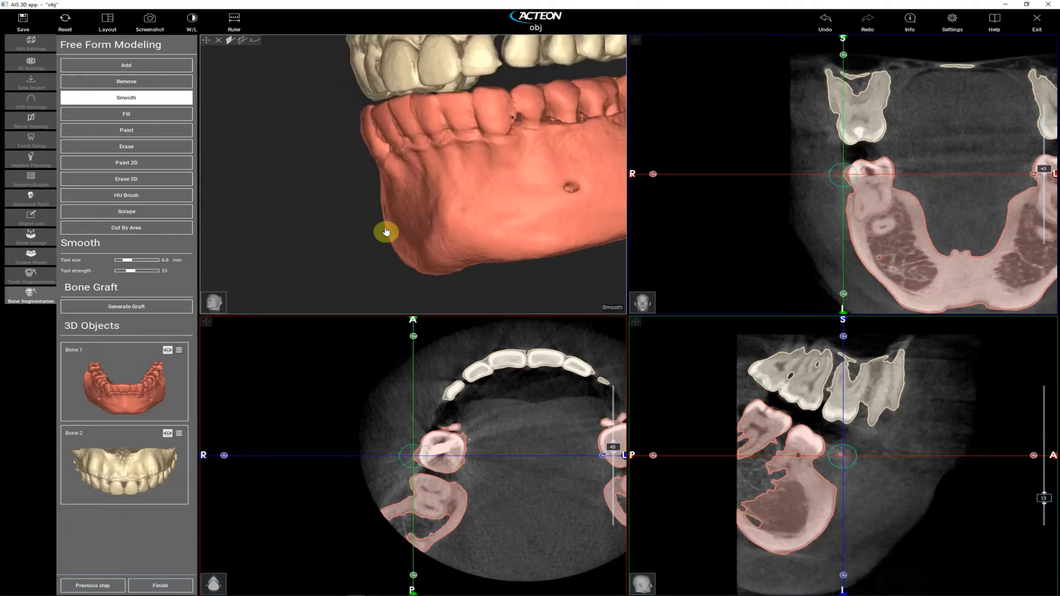
pyautogui.scroll(-5, 440, 231)
pyautogui.moveTo(260, 267); pyautogui.dragTo(435, 265)
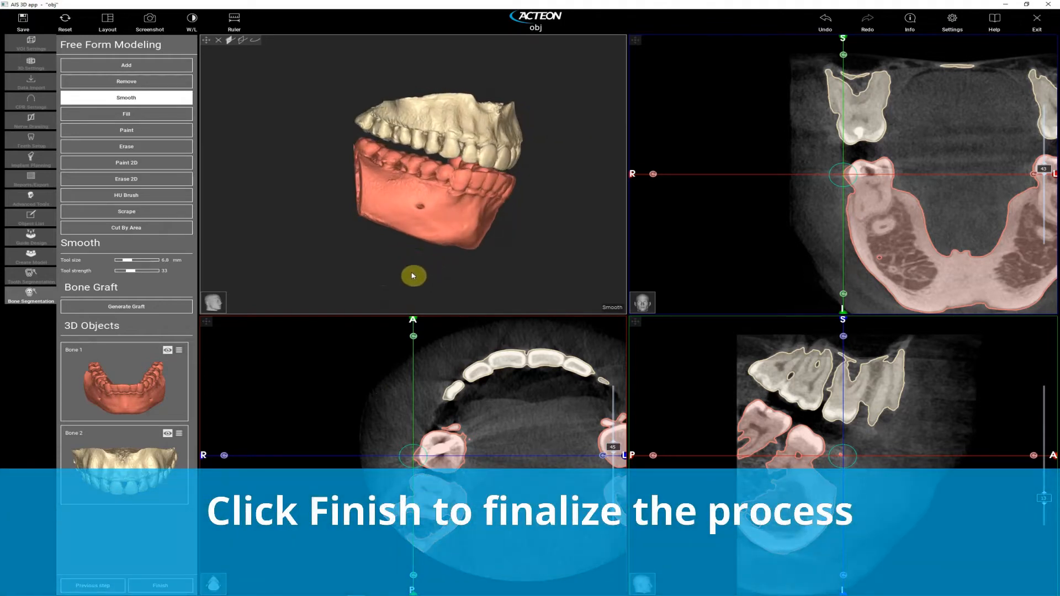
pyautogui.moveTo(530, 263); pyautogui.dragTo(325, 269)
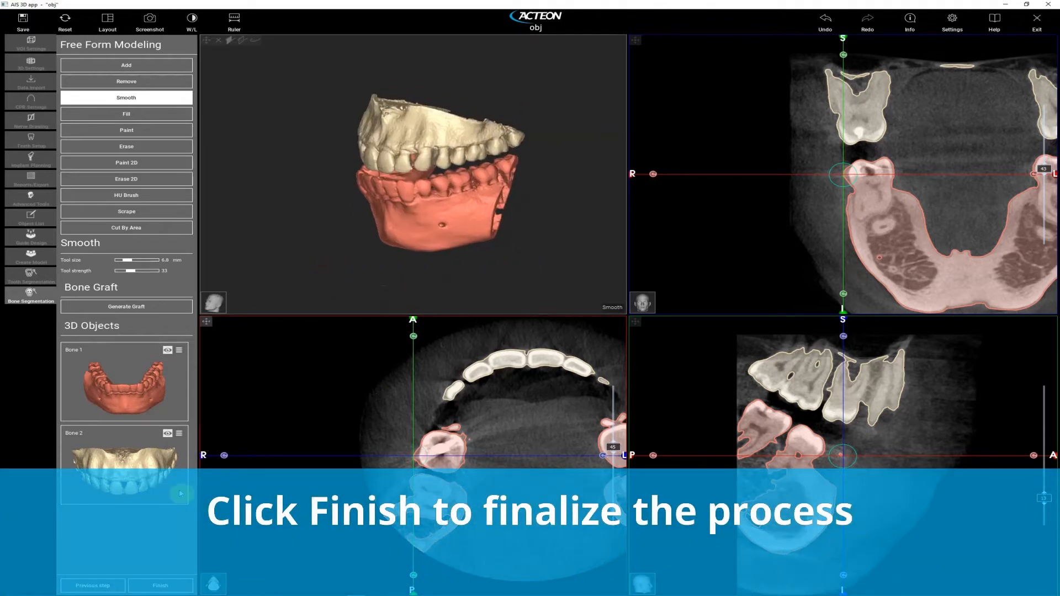
pyautogui.click(160, 585)
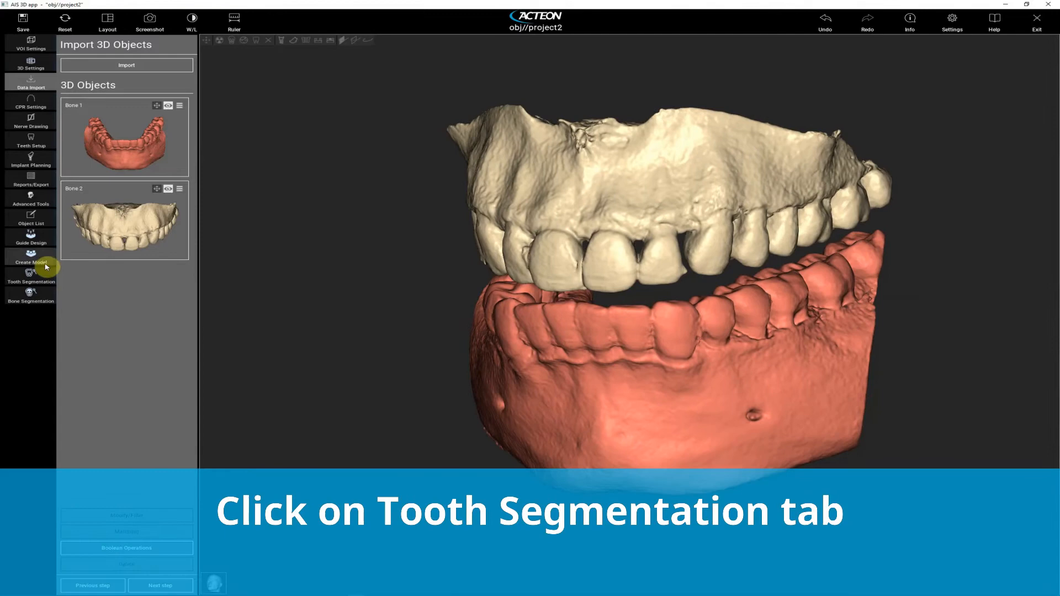
# Open Tooth Segmentation and center and align the slice views on the lower molar of interest.
pyautogui.click(33, 275)
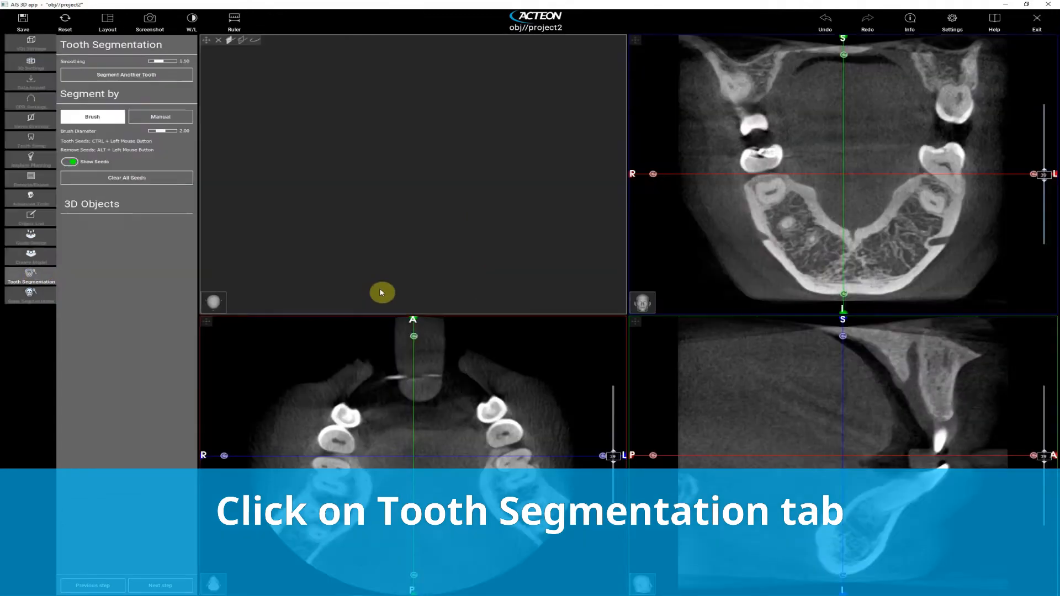
pyautogui.click(506, 436)
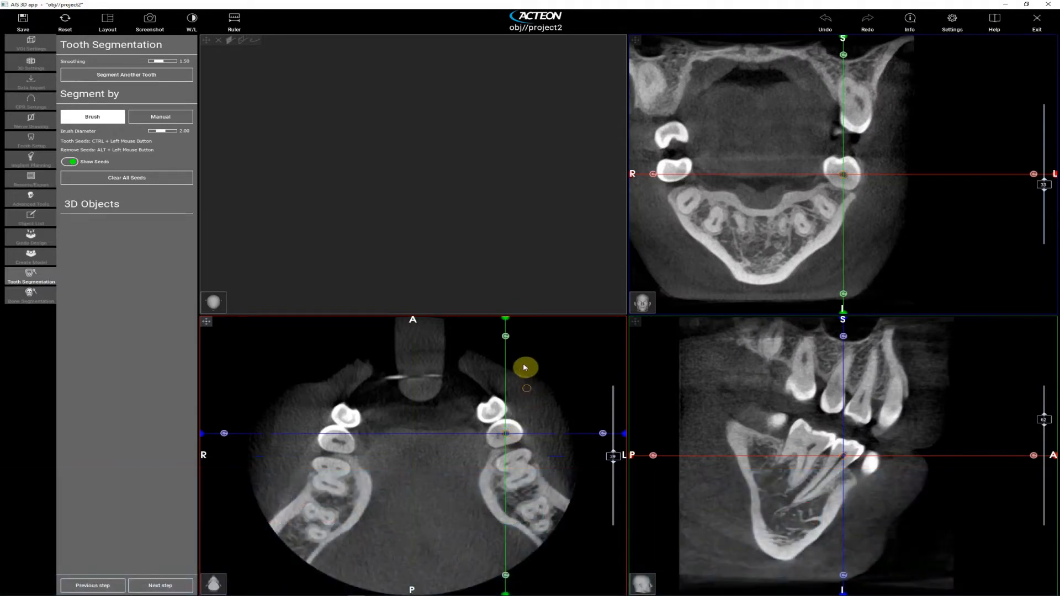
pyautogui.moveTo(506, 337); pyautogui.dragTo(469, 345)
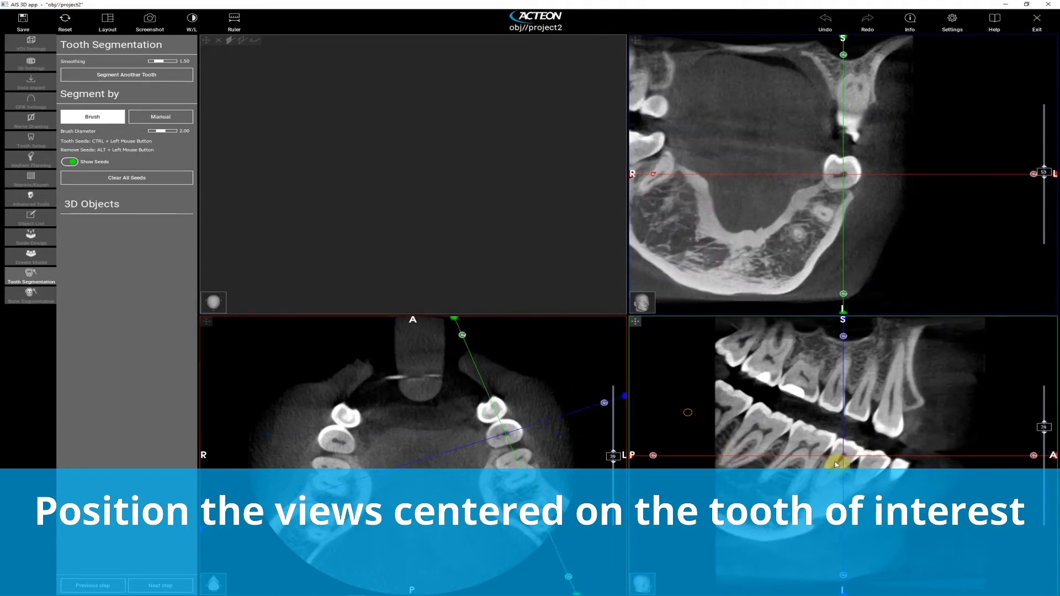
pyautogui.moveTo(827, 457); pyautogui.dragTo(809, 424)
pyautogui.doubleClick(785, 414)
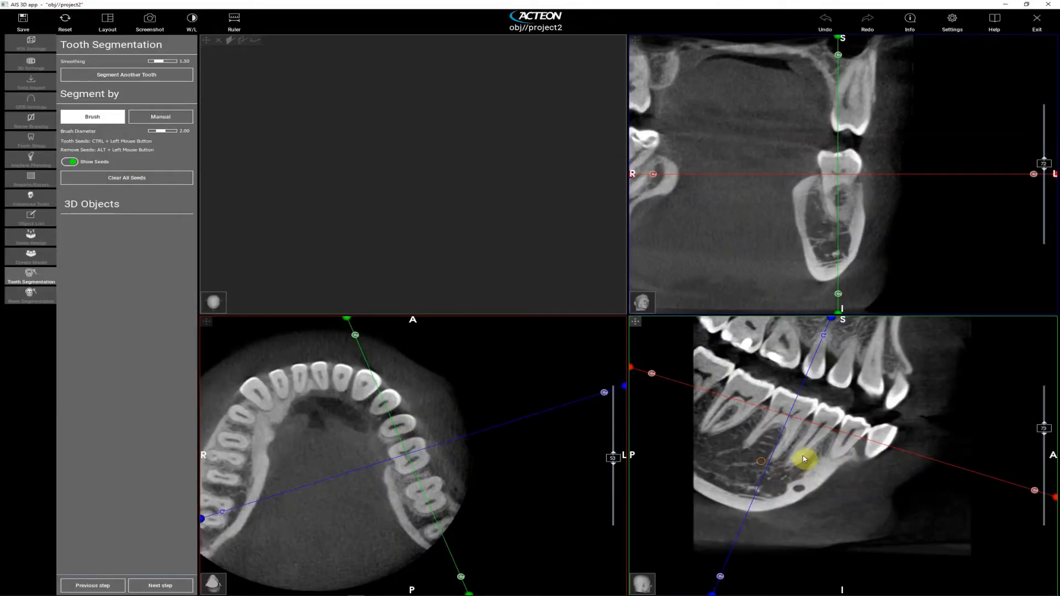
# Paint tooth seeds with the brush around the roots and crown of the lower molar in the sagittal view.
pyautogui.moveTo(813, 435); pyautogui.dragTo(854, 381, button='right')
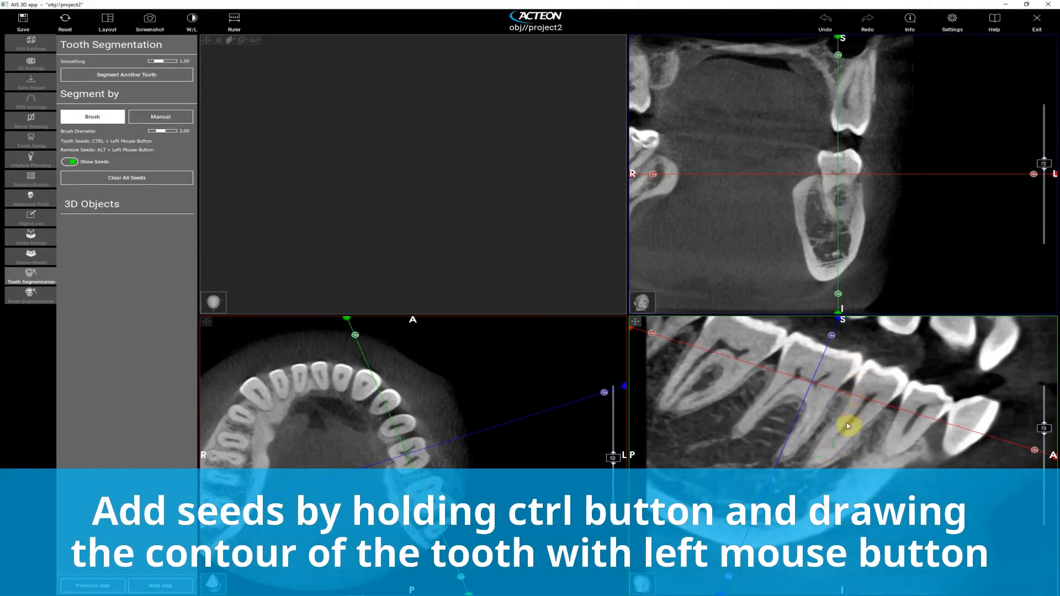
pyautogui.moveTo(838, 458); pyautogui.dragTo(834, 479)
pyautogui.moveTo(757, 467); pyautogui.dragTo(756, 454)
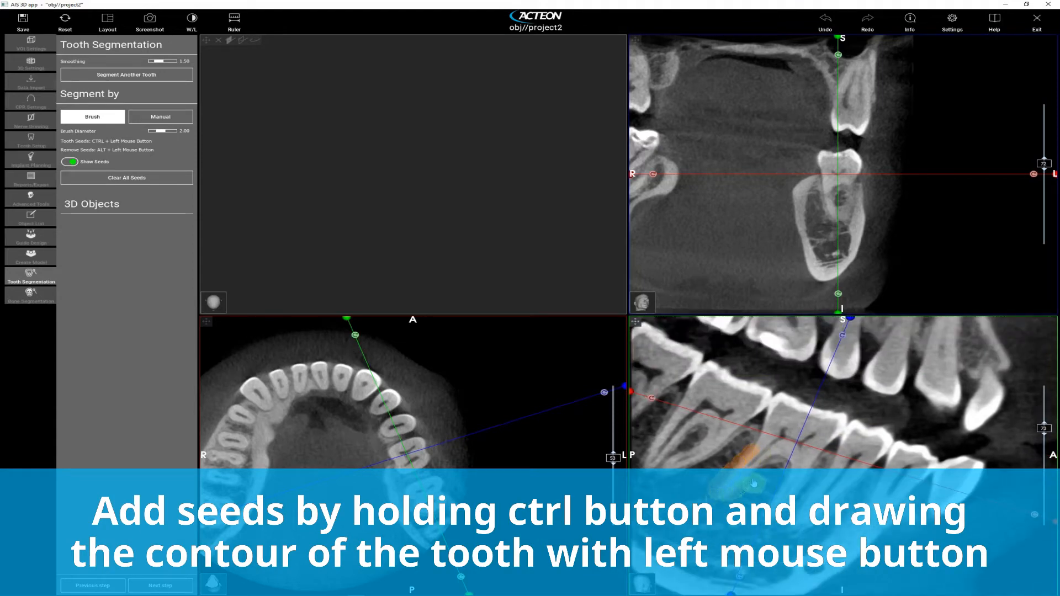
pyautogui.keyDown('ctrl'); pyautogui.moveTo(754, 482); pyautogui.dragTo(761, 474); pyautogui.keyUp('ctrl')
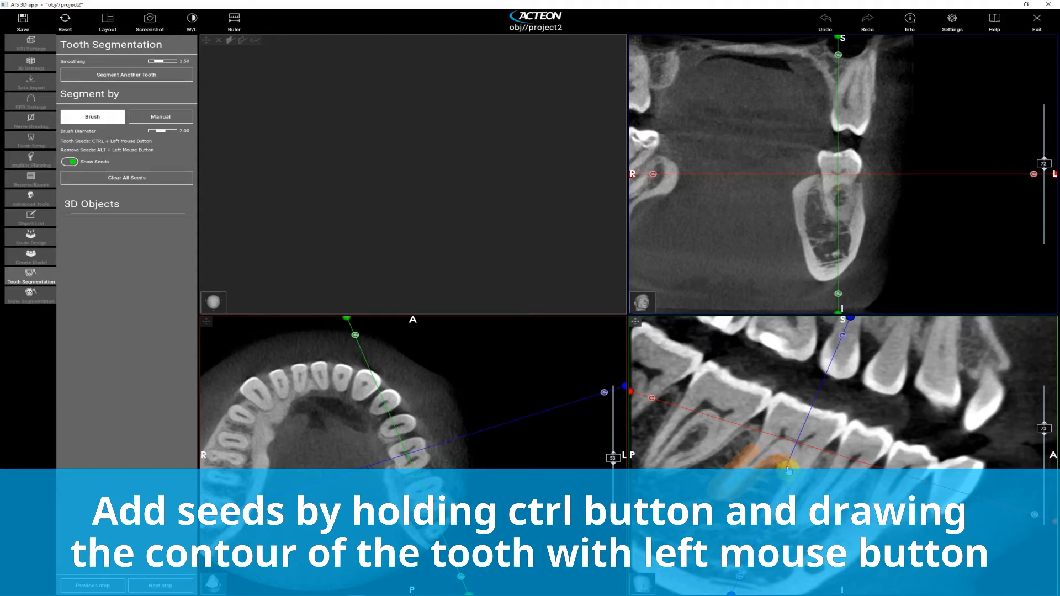
pyautogui.moveTo(766, 499)
pyautogui.keyDown('ctrl'); pyautogui.mouseDown()
pyautogui.moveTo(767, 517)
pyautogui.moveTo(779, 516)
pyautogui.moveTo(828, 451)
pyautogui.mouseUp(); pyautogui.keyUp('ctrl')
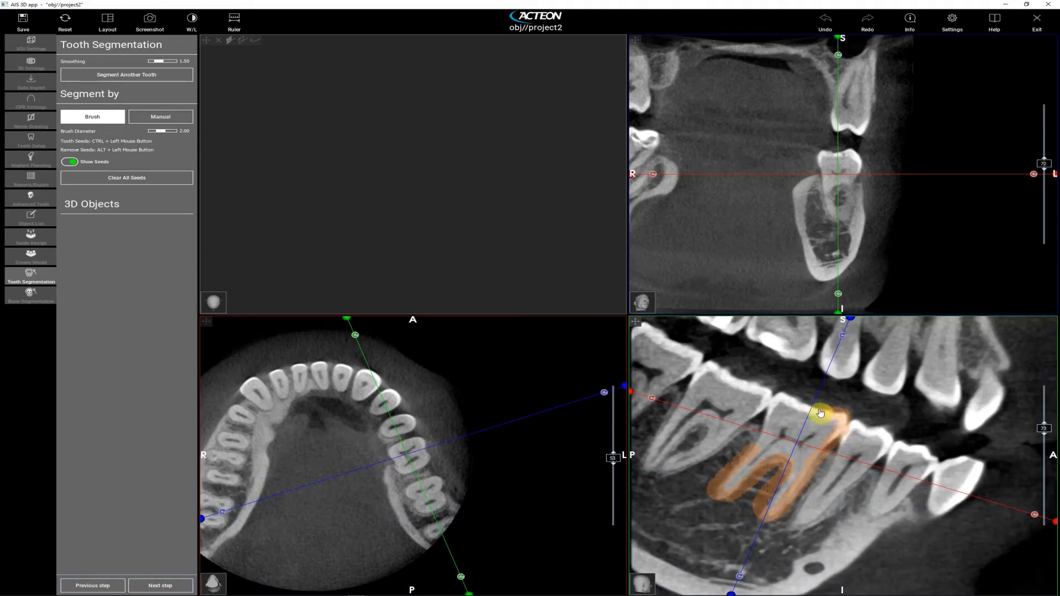
pyautogui.moveTo(807, 407)
pyautogui.keyDown('ctrl'); pyautogui.mouseDown()
pyautogui.moveTo(790, 397)
pyautogui.moveTo(762, 427)
pyautogui.mouseUp(); pyautogui.keyUp('ctrl')
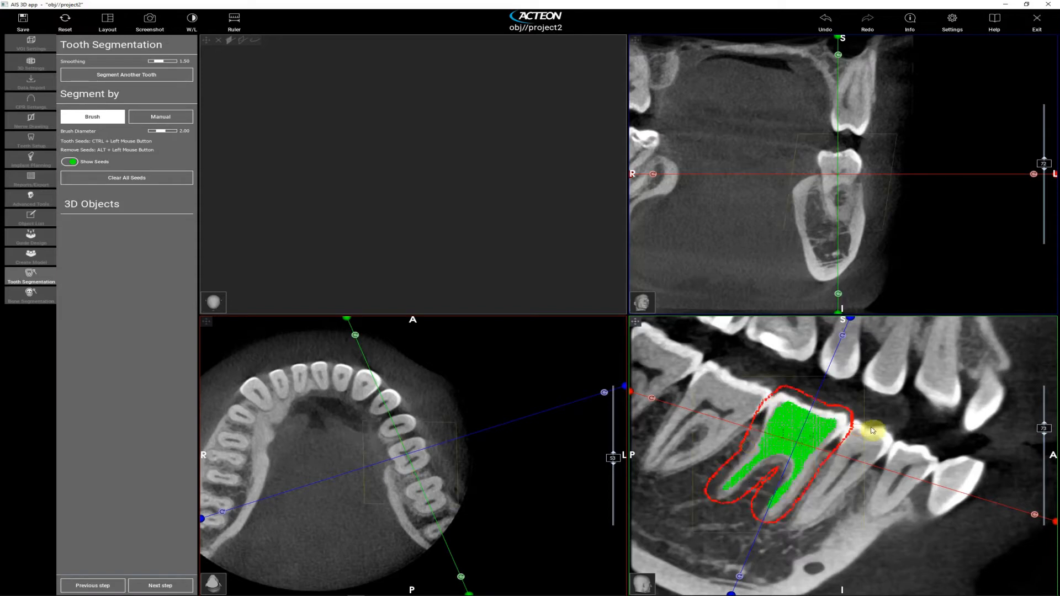
# Align the coronal slice with the molar's rear root and paint tooth seeds along its contour there.
pyautogui.click(769, 438)
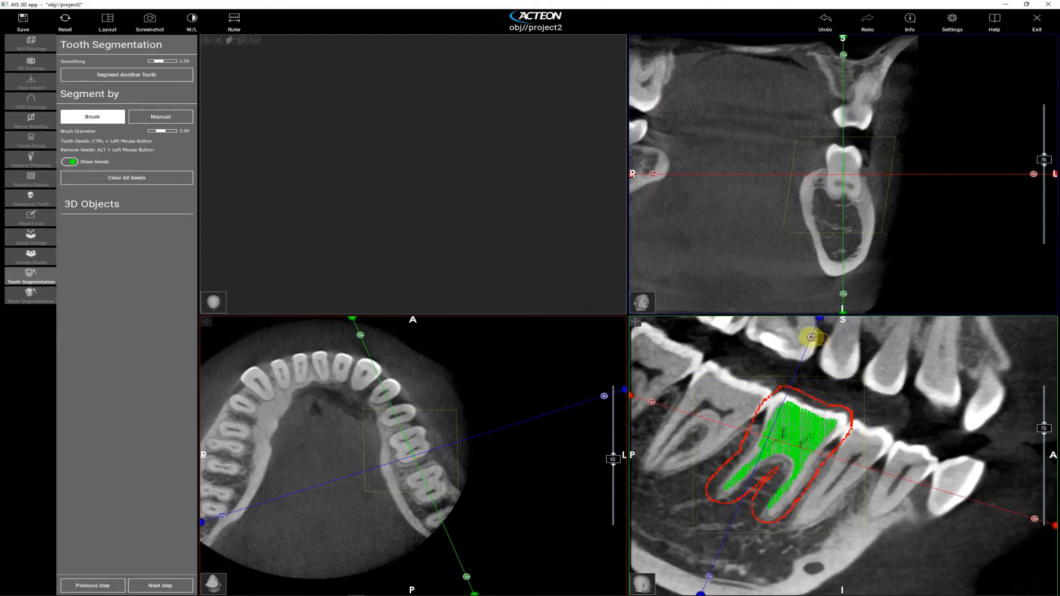
pyautogui.moveTo(815, 338); pyautogui.dragTo(835, 352)
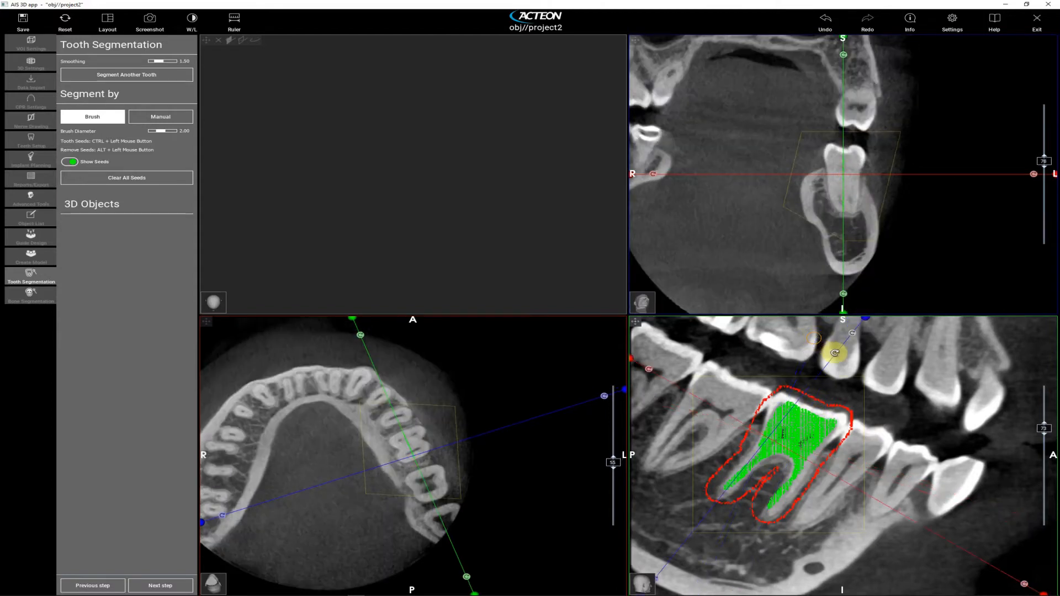
pyautogui.keyDown('ctrl'); pyautogui.click(826, 160); pyautogui.keyUp('ctrl')
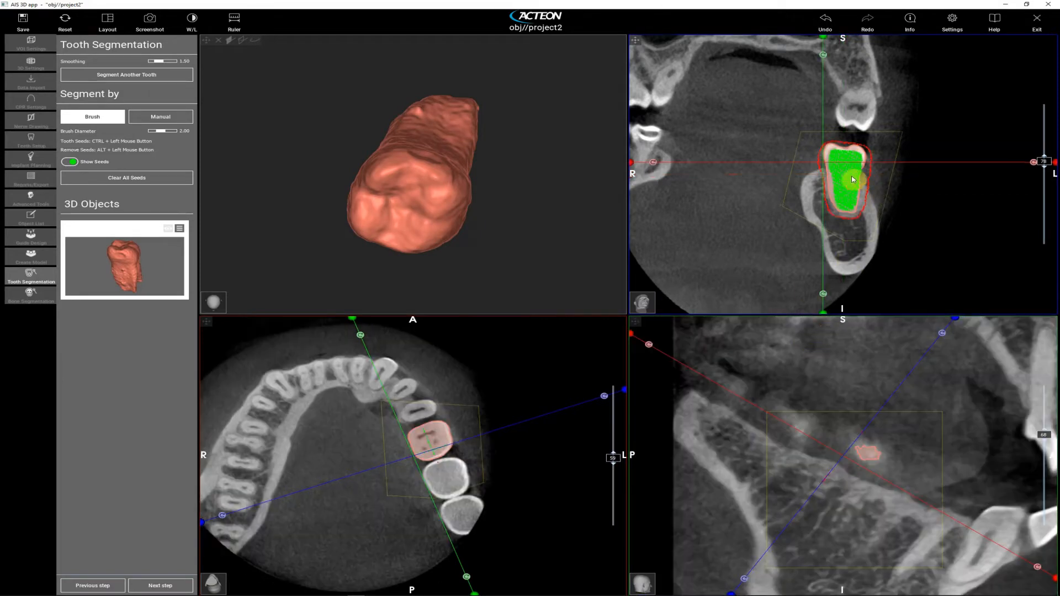
# Center the slices on the segmented molar and align them with its front root to check the segmentation.
pyautogui.click(846, 174)
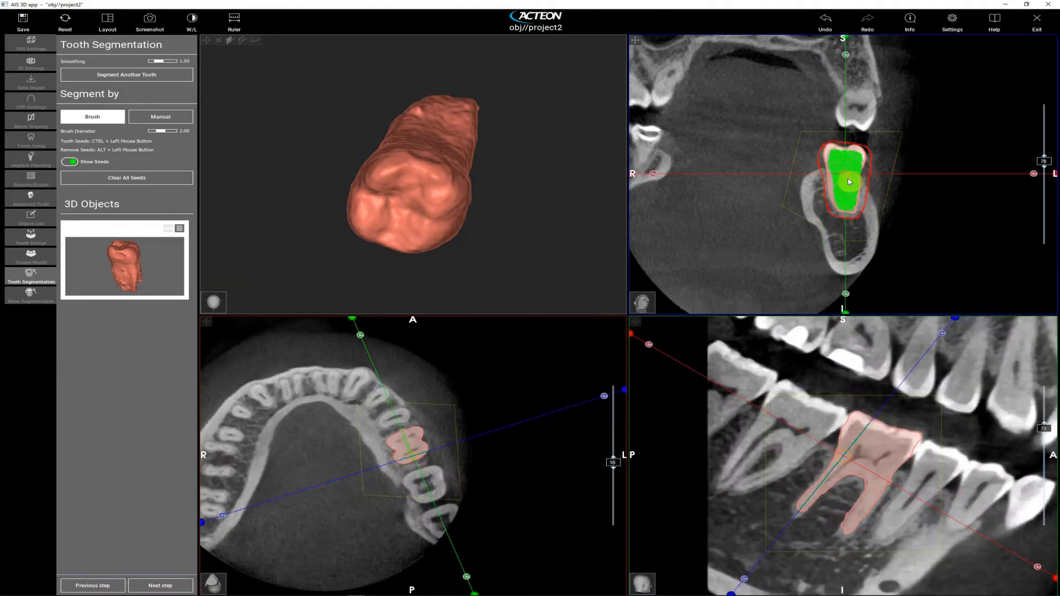
pyautogui.click(882, 475)
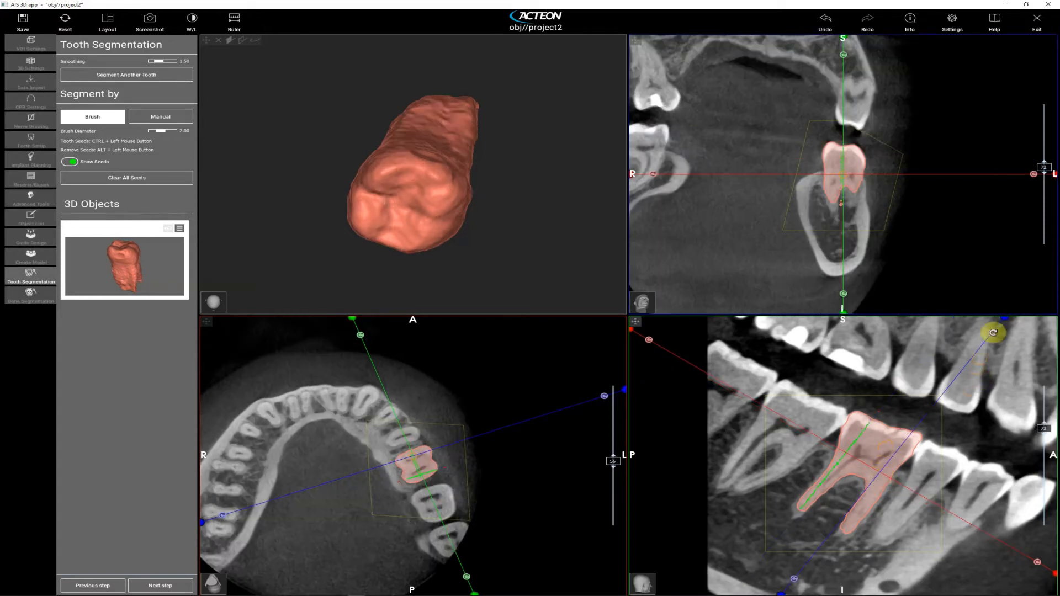
pyautogui.moveTo(993, 333); pyautogui.dragTo(970, 315)
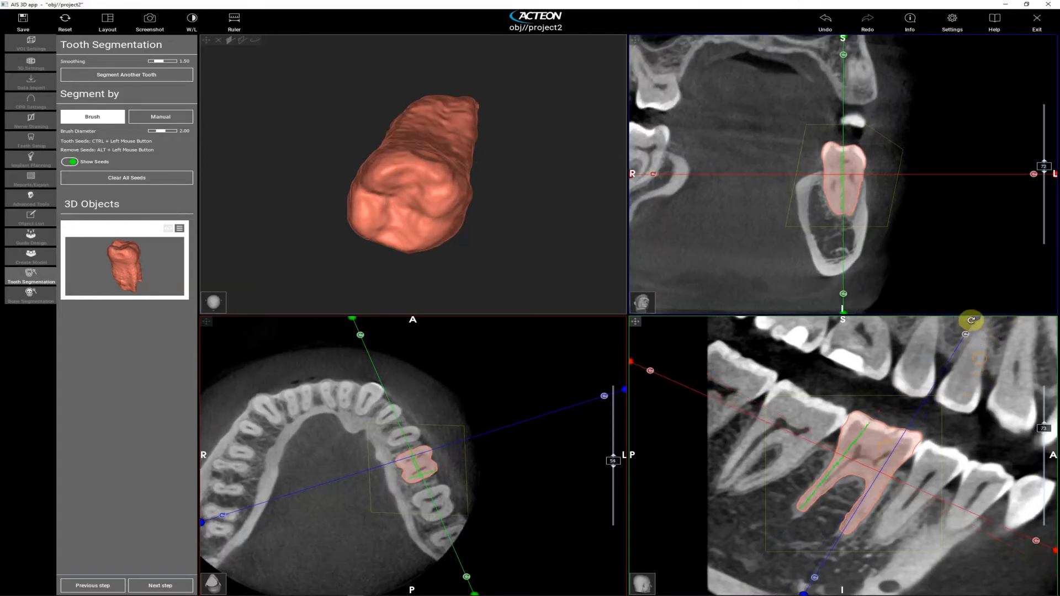
# Set the tooth segmentation smoothing to 2.14 and inspect the molar model from several sides.
pyautogui.moveTo(511, 258); pyautogui.dragTo(671, 116)
pyautogui.moveTo(861, 159); pyautogui.dragTo(627, 118)
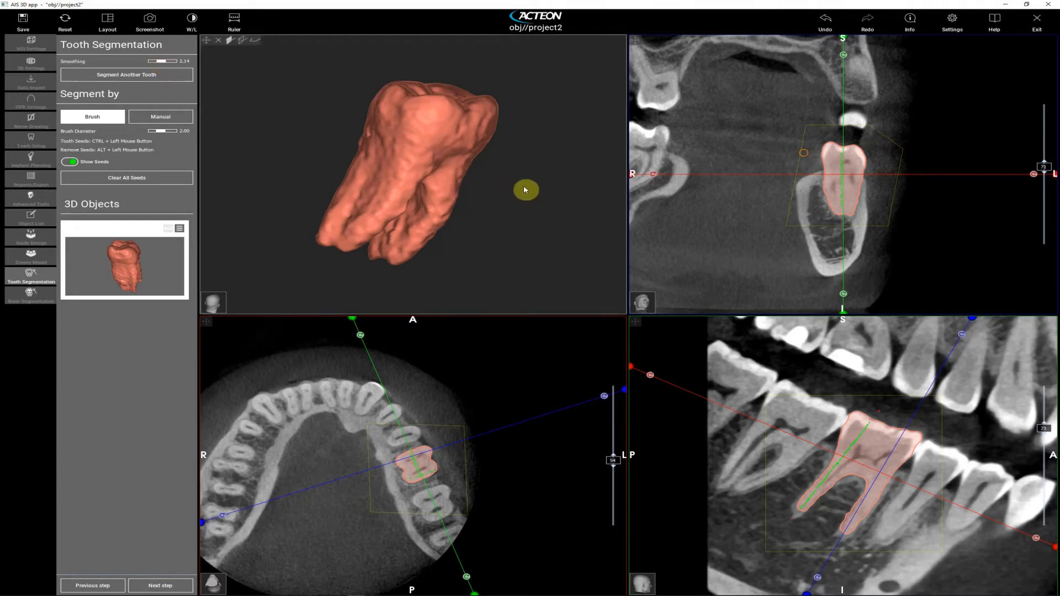
pyautogui.moveTo(553, 210); pyautogui.dragTo(471, 256)
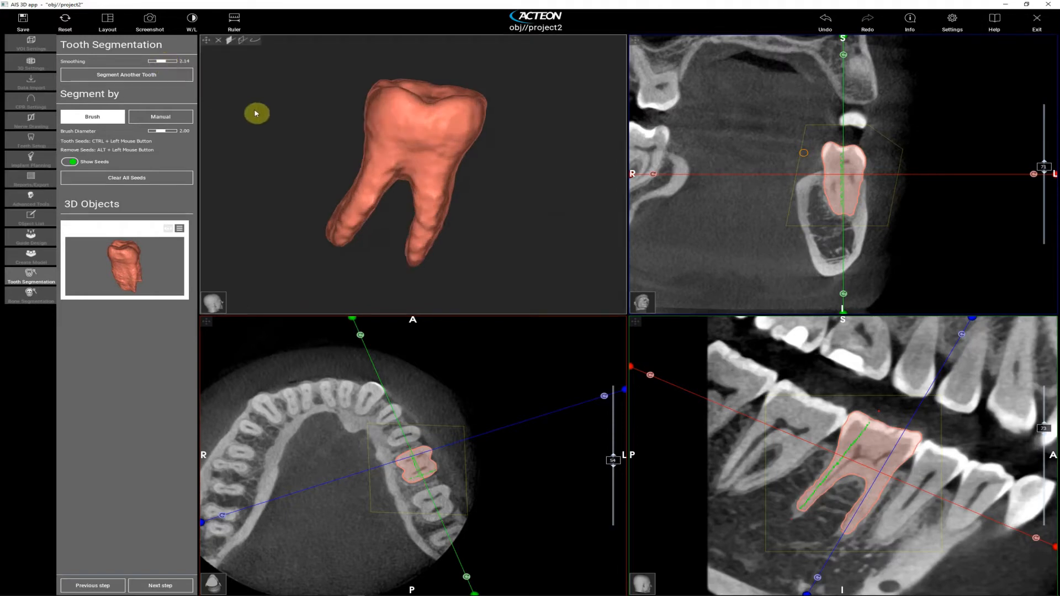
pyautogui.moveTo(256, 111); pyautogui.dragTo(486, 162)
pyautogui.moveTo(550, 227); pyautogui.dragTo(351, 158)
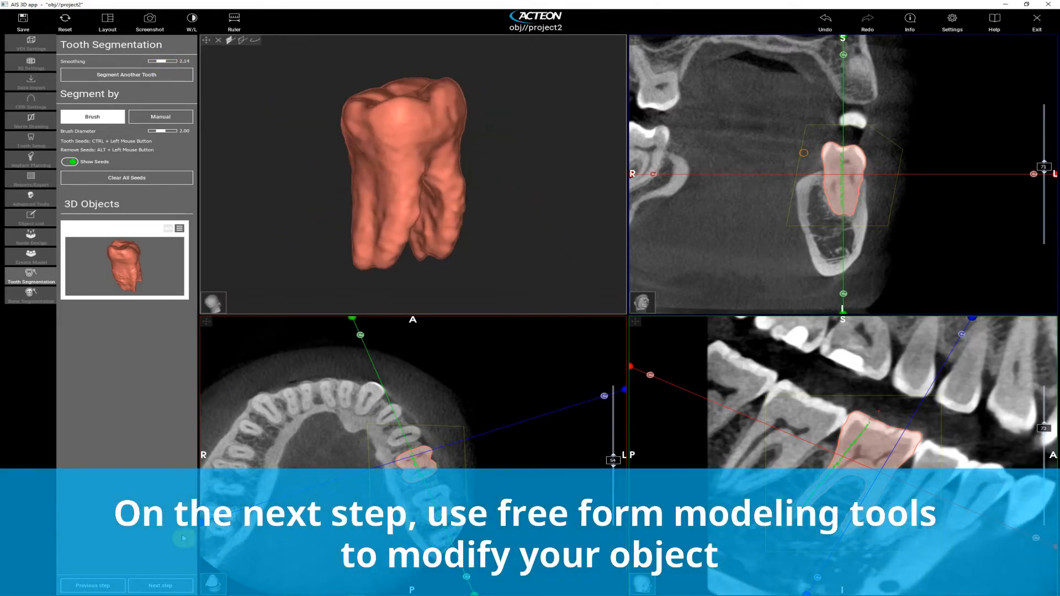
# Proceed to free form modeling and smooth the roots of the molar model with the Smooth tool.
pyautogui.click(178, 584)
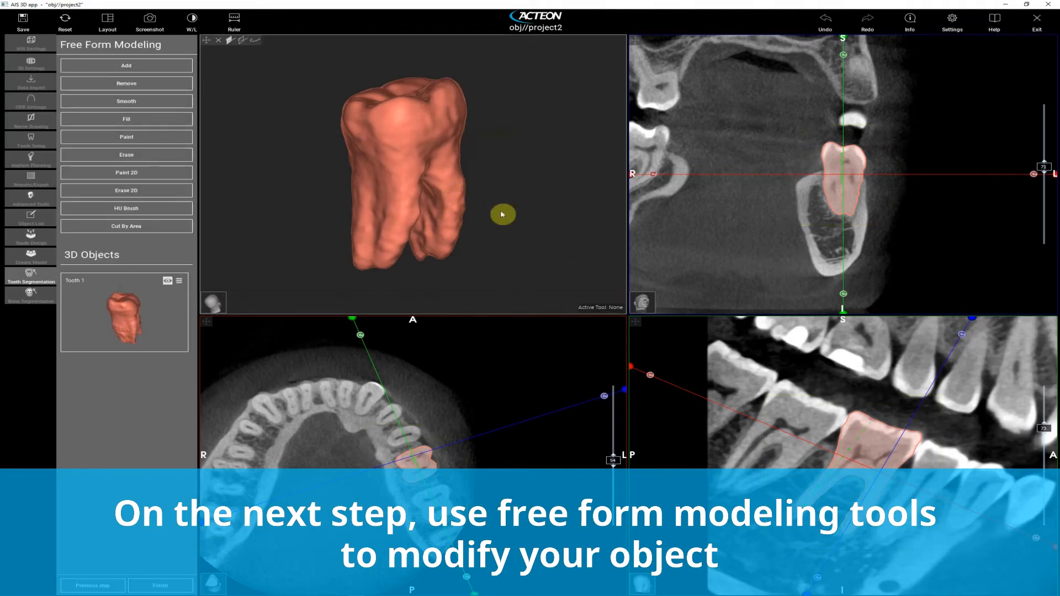
pyautogui.moveTo(501, 213); pyautogui.dragTo(442, 182)
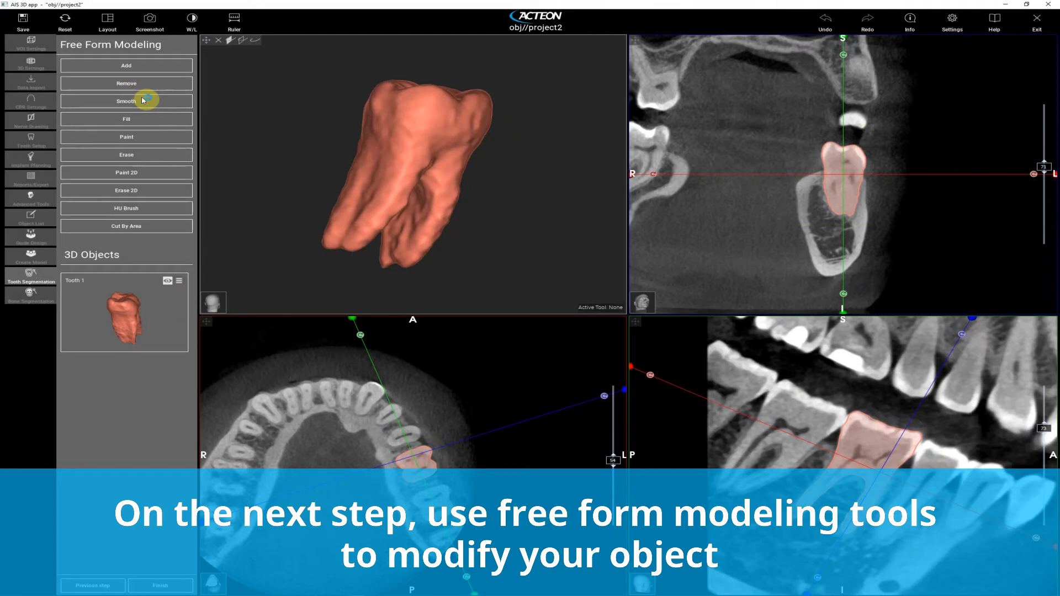
pyautogui.click(143, 100)
pyautogui.moveTo(386, 221)
pyautogui.mouseDown()
pyautogui.moveTo(442, 253)
pyautogui.moveTo(372, 267)
pyautogui.moveTo(440, 230)
pyautogui.moveTo(440, 246)
pyautogui.moveTo(450, 208)
pyautogui.moveTo(466, 209)
pyautogui.mouseUp()
pyautogui.click(431, 222)
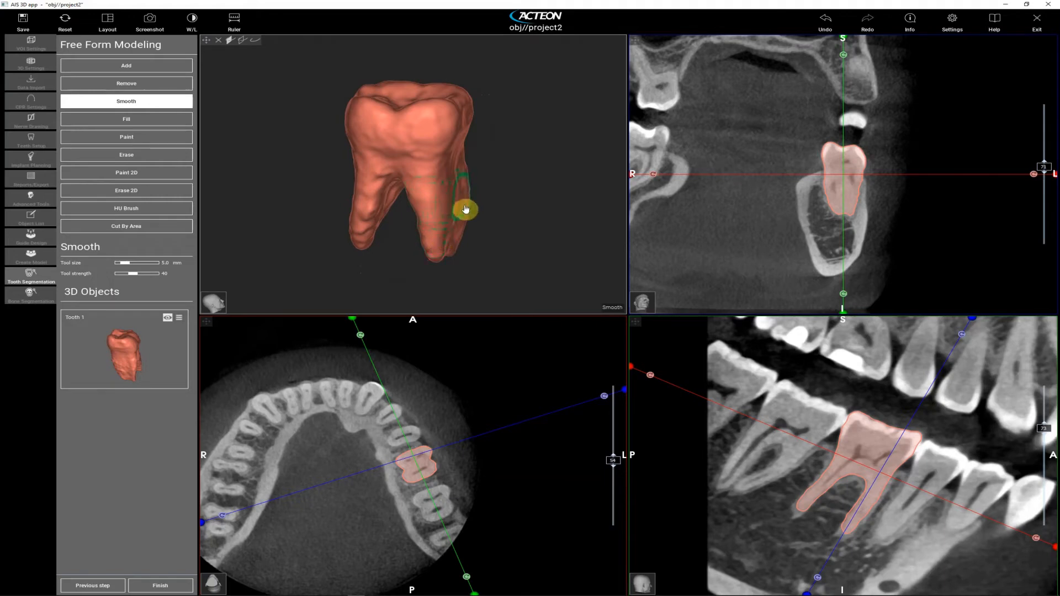
pyautogui.click(369, 217)
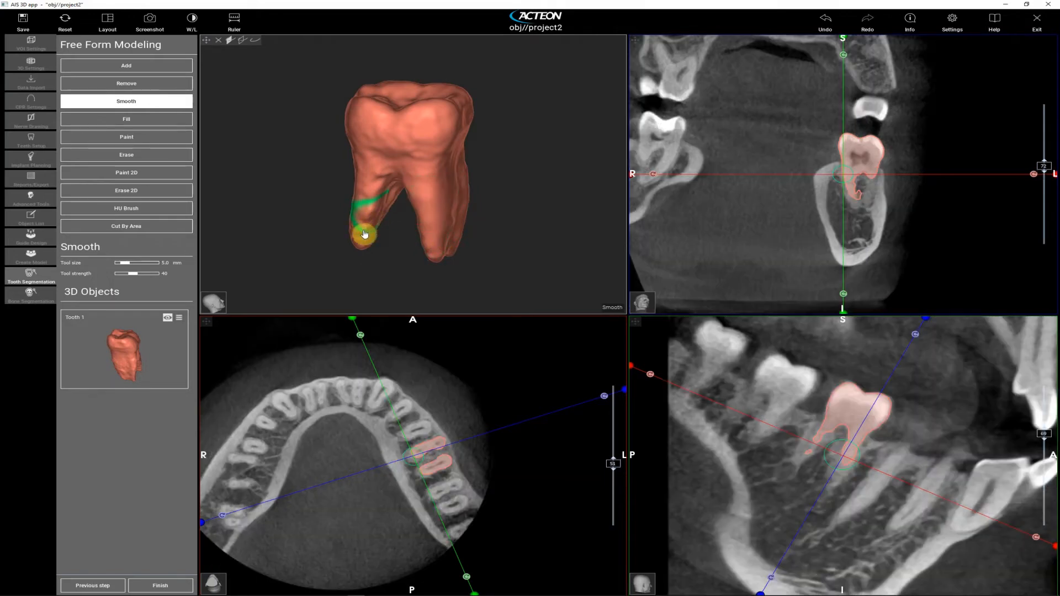
pyautogui.moveTo(369, 170); pyautogui.dragTo(411, 160)
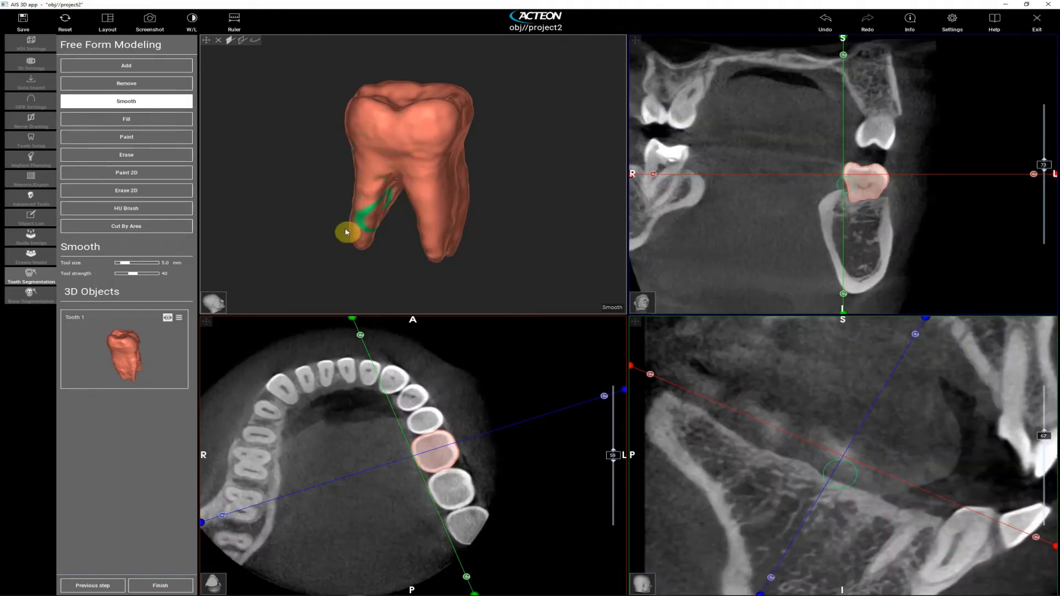
# Finish the free form modeling of the molar and save the segmentation project.
pyautogui.moveTo(350, 232); pyautogui.dragTo(319, 309, button='right')
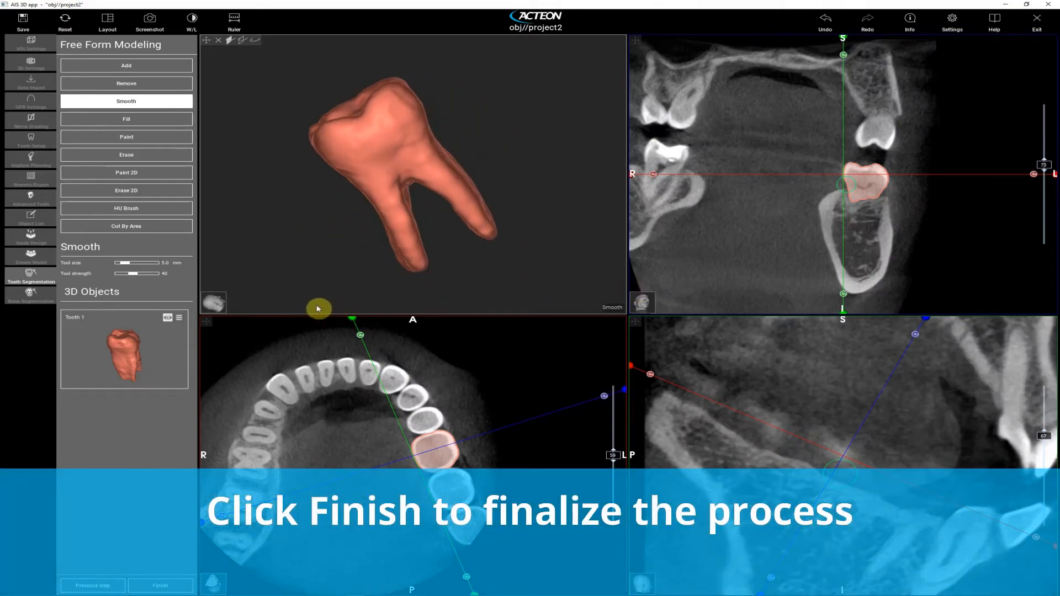
pyautogui.click(182, 587)
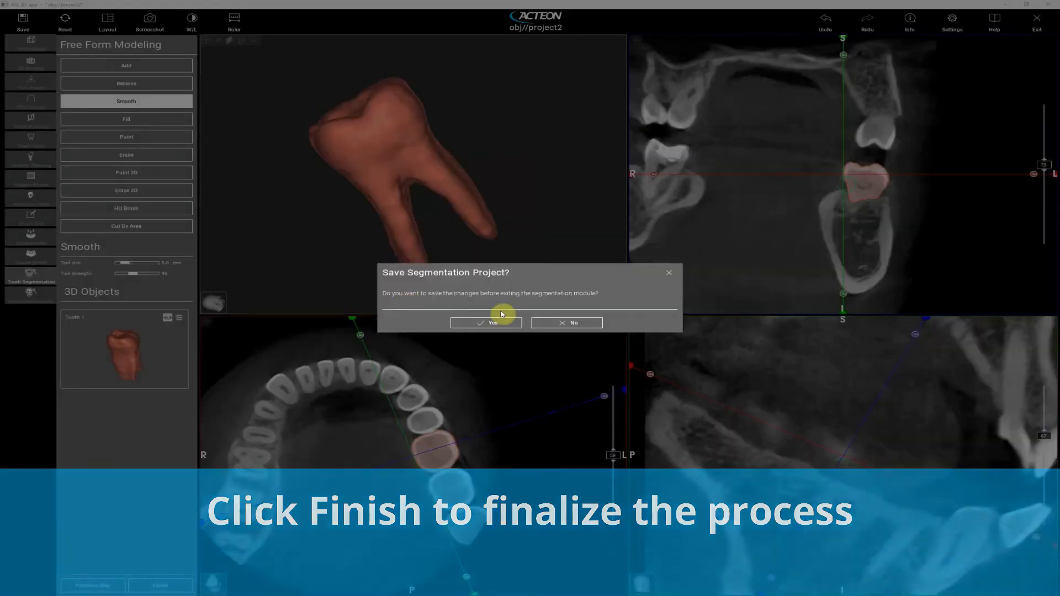
pyautogui.click(501, 316)
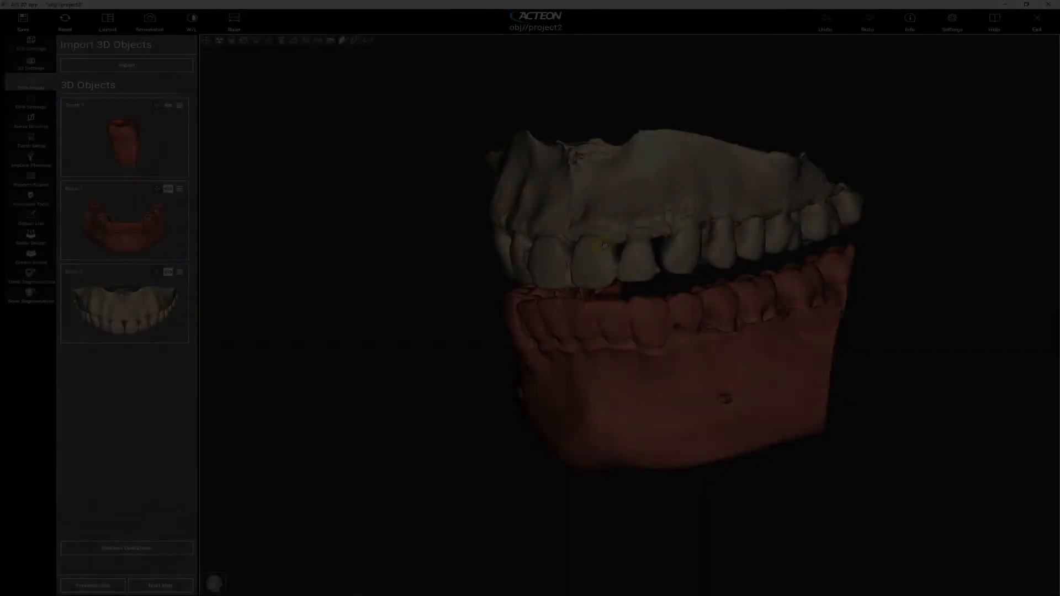
# Subtract Tooth 1 from the lower jaw Bone 1 with a Boolean operation, copying the result as a new object.
pyautogui.moveTo(443, 336); pyautogui.dragTo(561, 343)
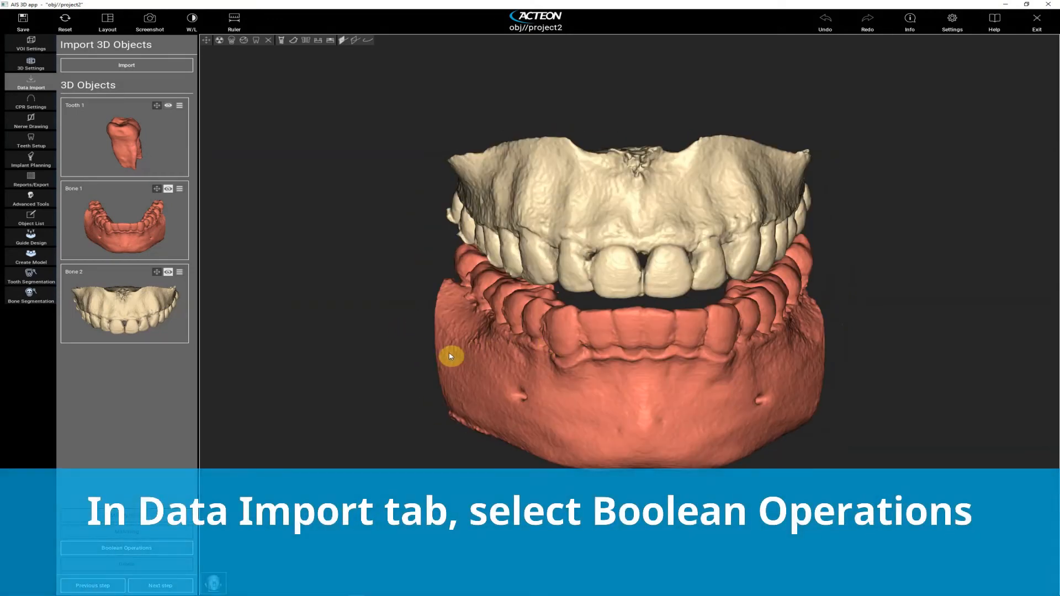
pyautogui.moveTo(446, 355); pyautogui.dragTo(331, 403)
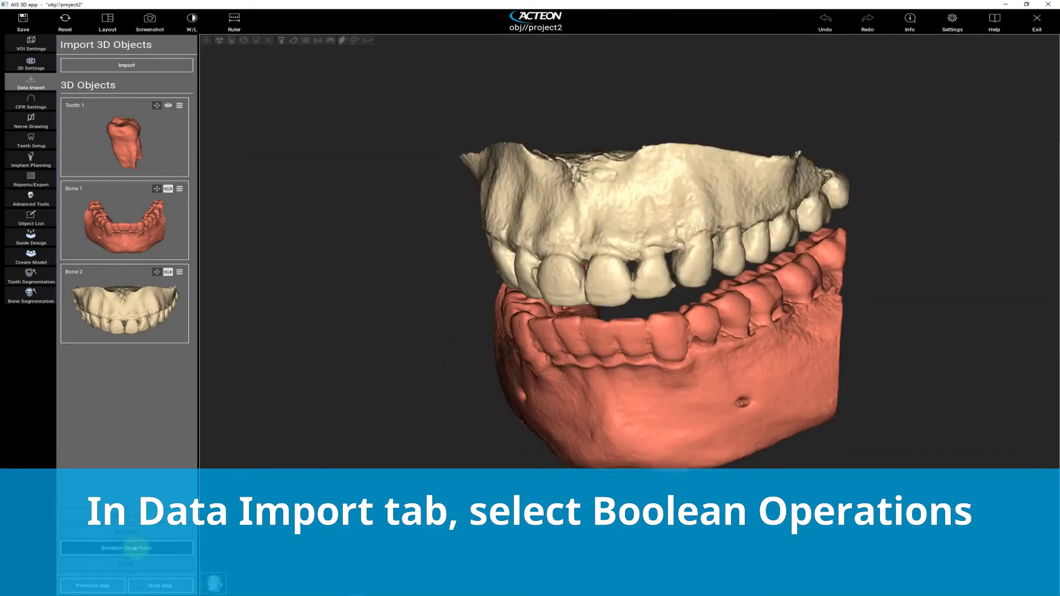
pyautogui.click(100, 548)
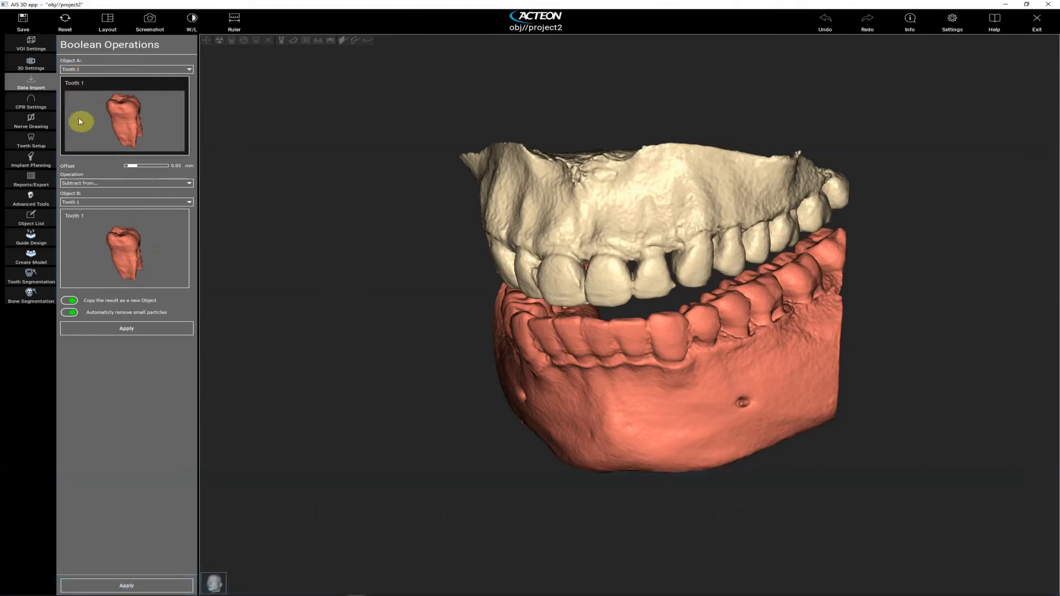
pyautogui.click(99, 184)
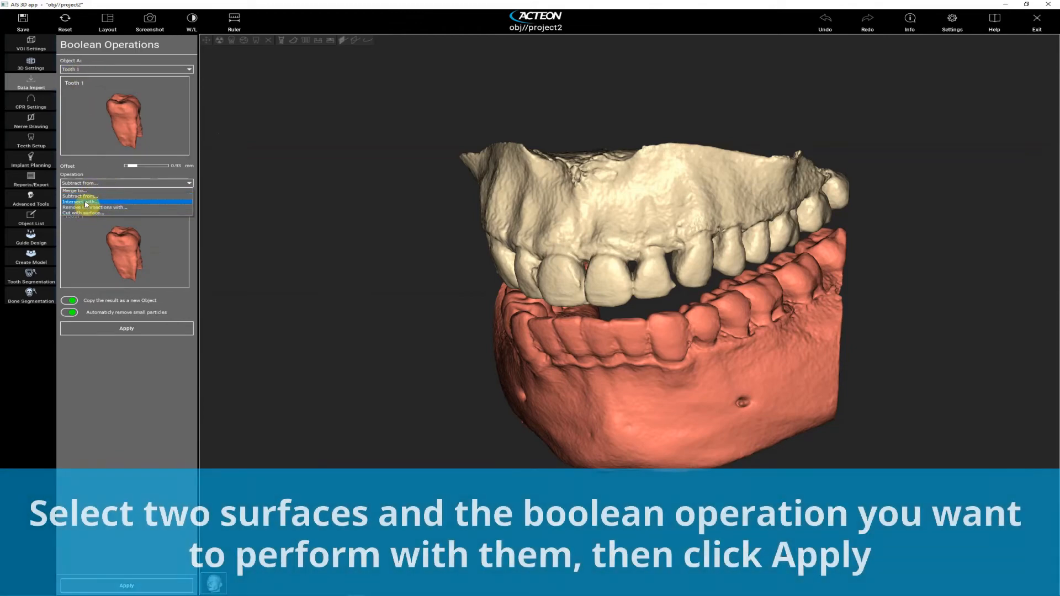
pyautogui.click(85, 196)
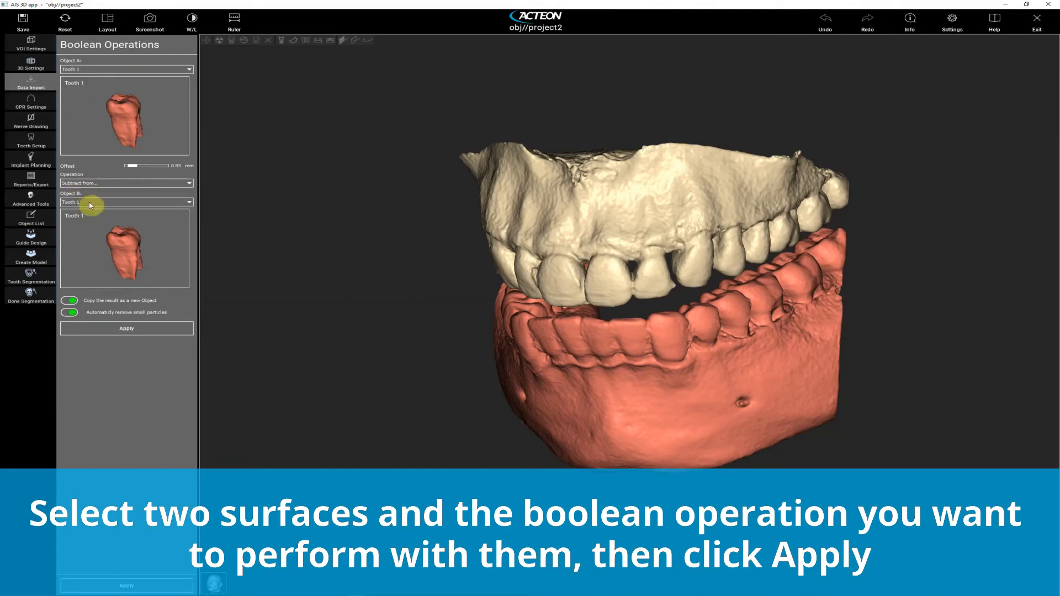
pyautogui.click(91, 203)
pyautogui.click(87, 216)
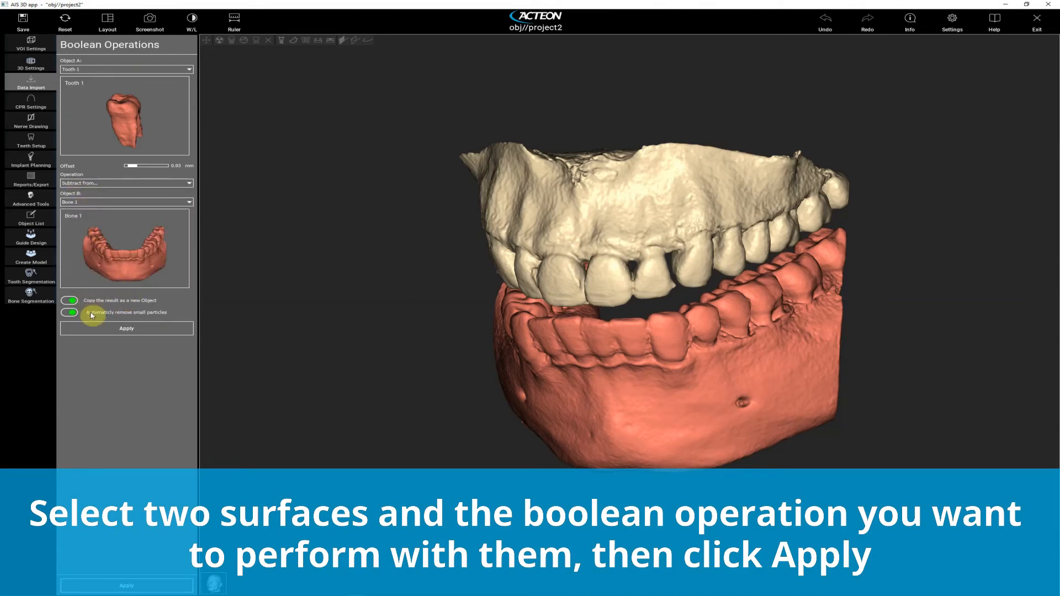
pyautogui.click(102, 335)
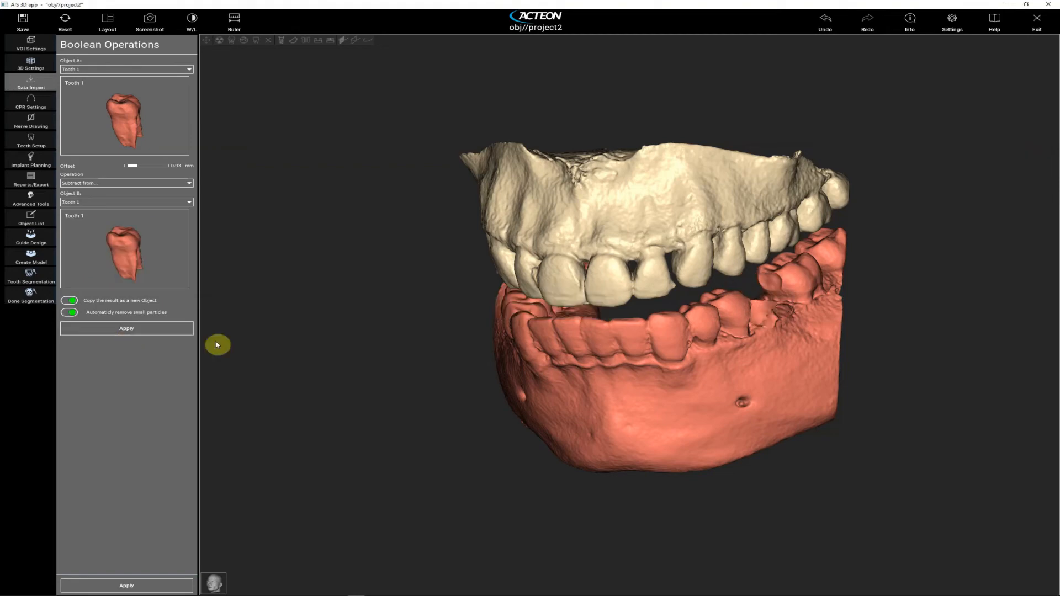
# Leave the Boolean operations and hide the upper jaw model Bone 2.
pyautogui.moveTo(385, 343); pyautogui.dragTo(401, 432)
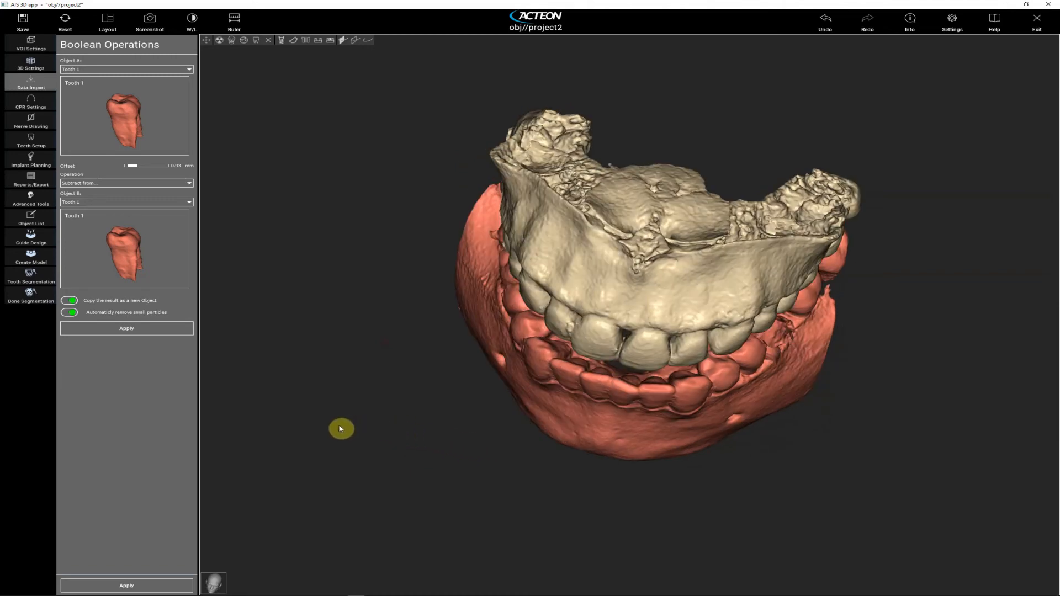
pyautogui.moveTo(300, 456); pyautogui.dragTo(334, 416)
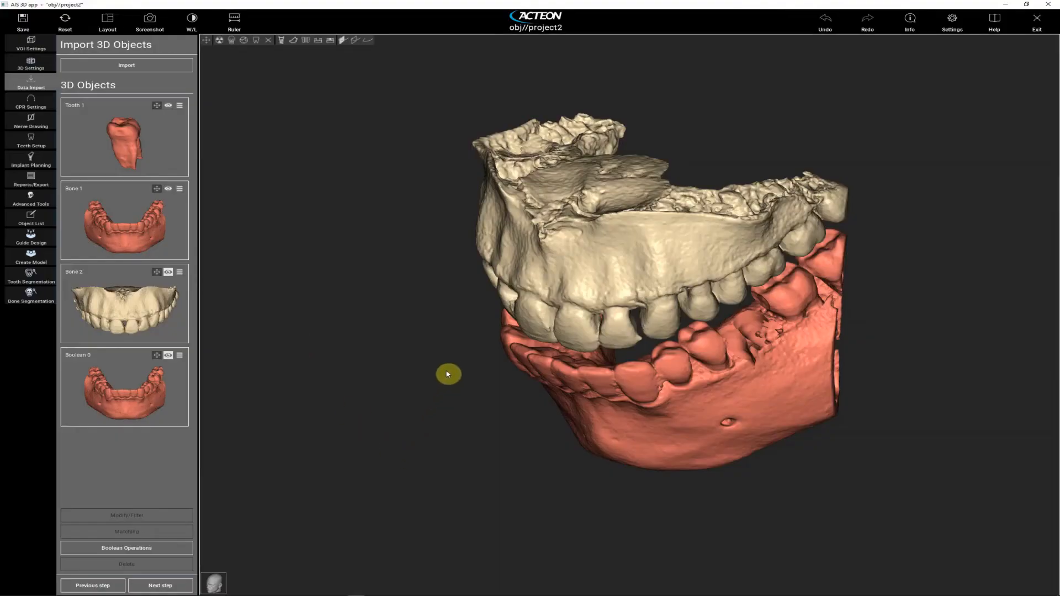
pyautogui.moveTo(447, 374); pyautogui.dragTo(462, 362)
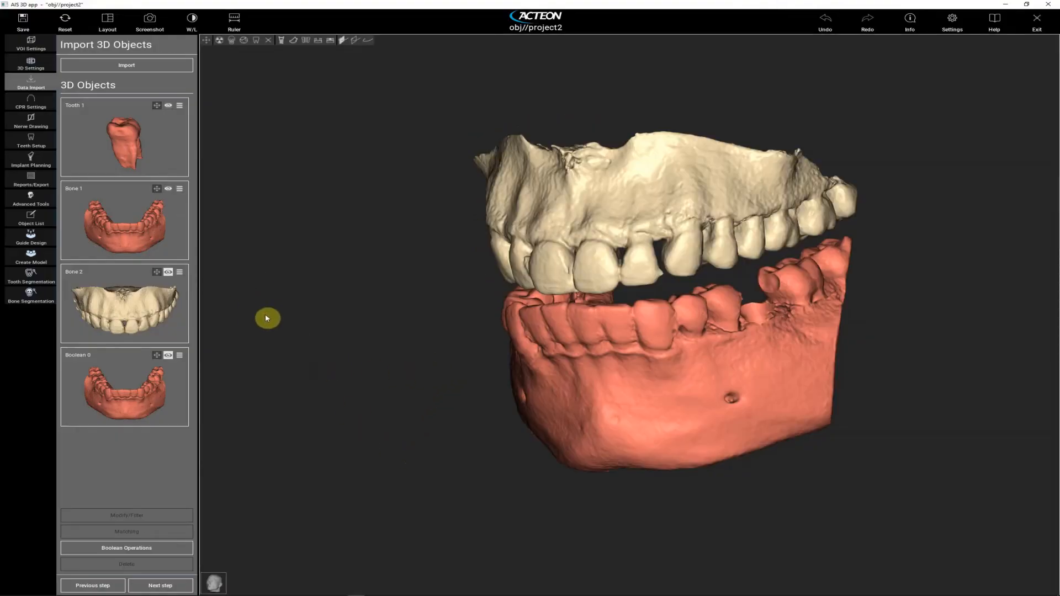
pyautogui.moveTo(265, 319); pyautogui.dragTo(156, 213)
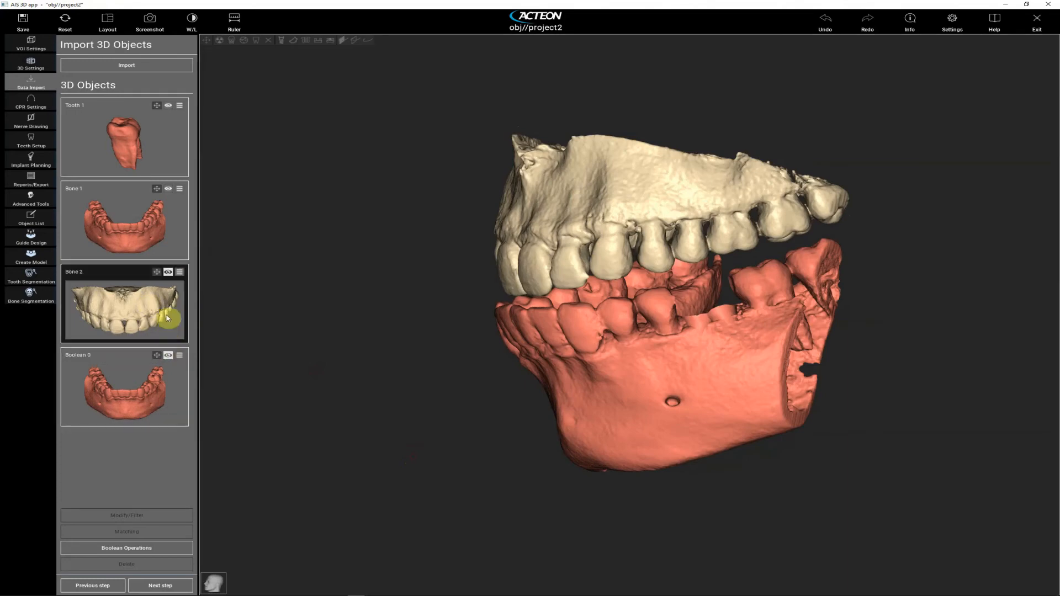
pyautogui.click(168, 272)
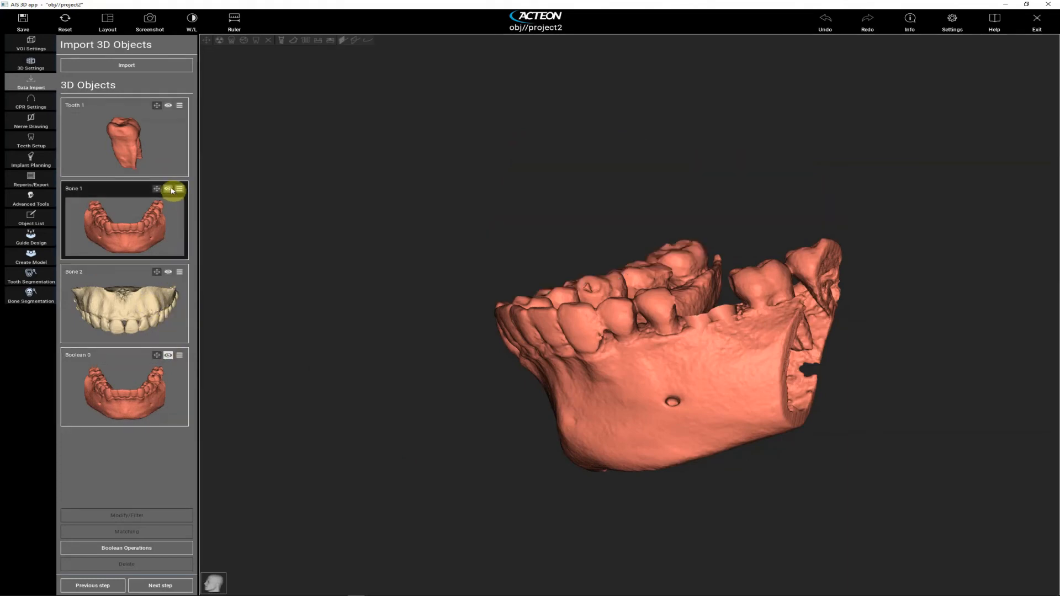
# Change the color of Tooth 1 to cyan, #00ffff.
pyautogui.click(170, 104)
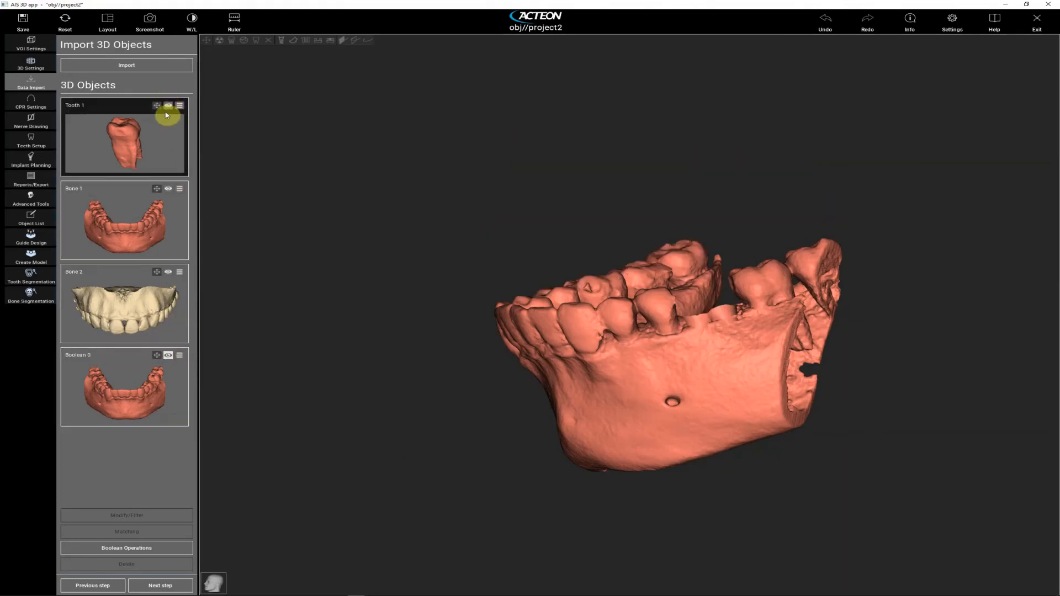
pyautogui.click(180, 106)
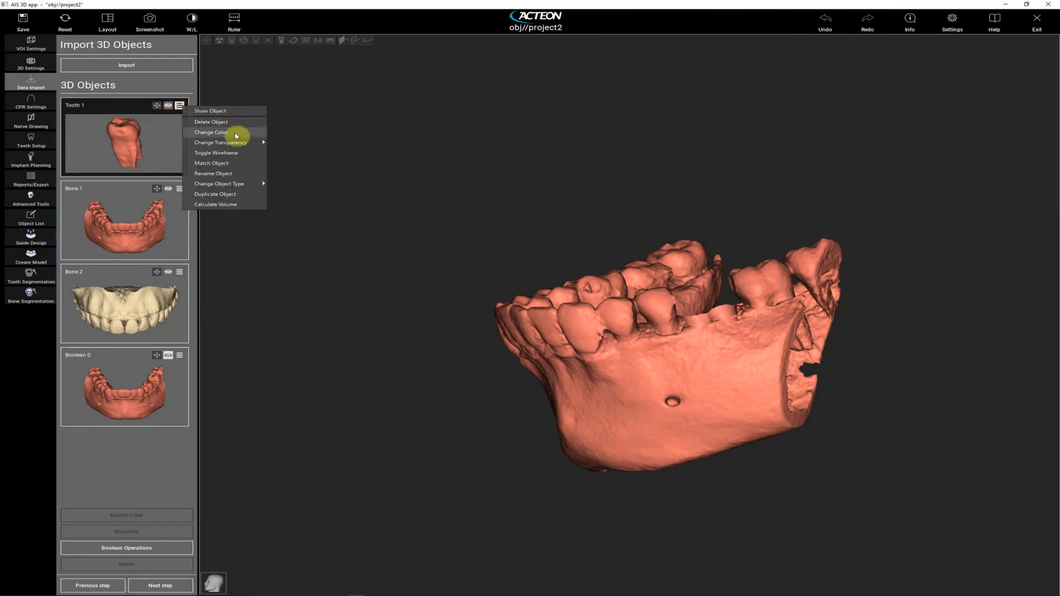
pyautogui.click(248, 139)
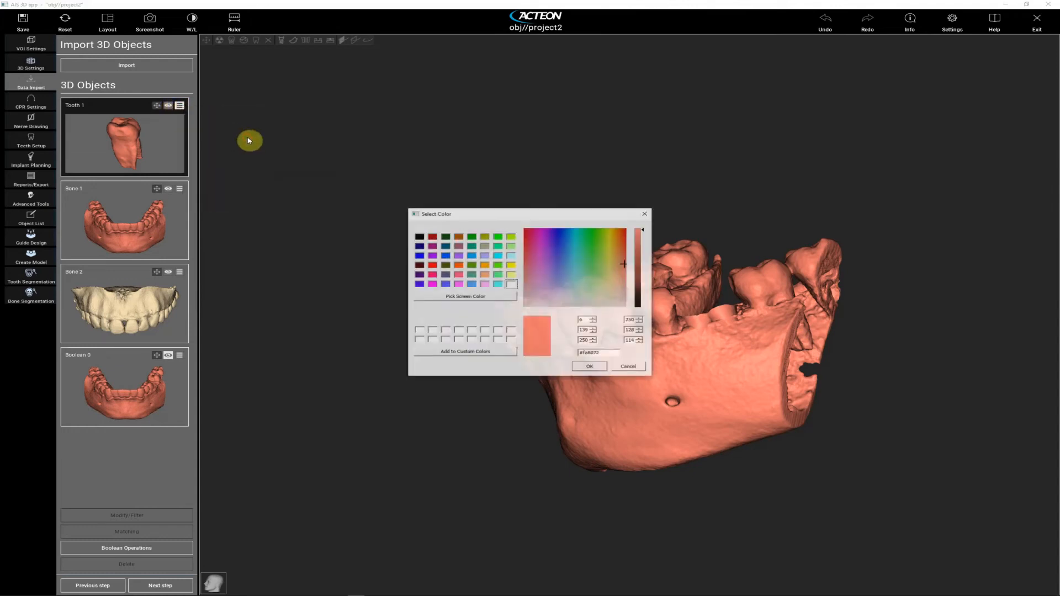
pyautogui.click(485, 275)
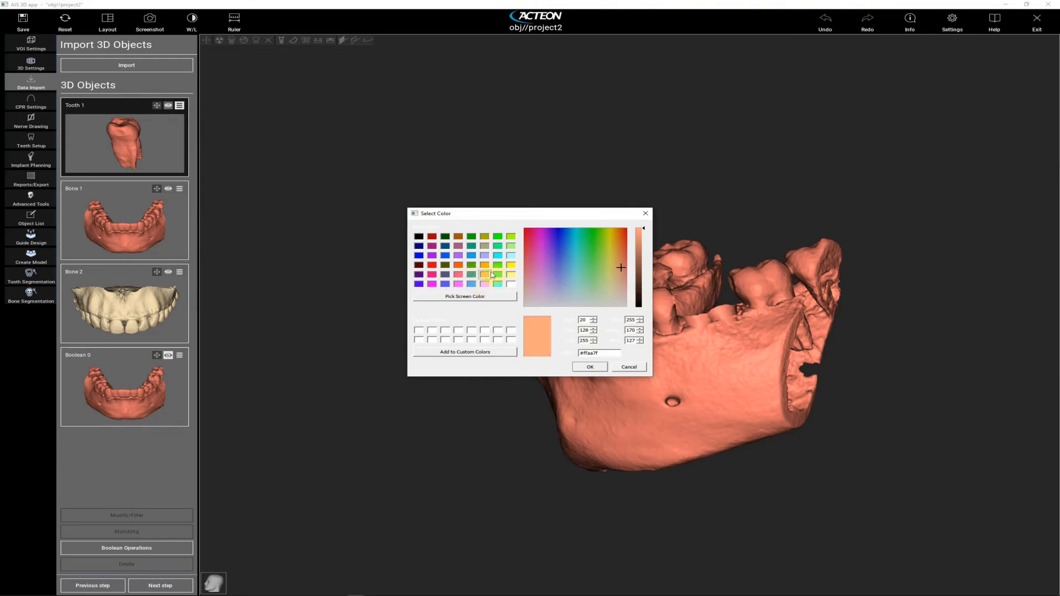
pyautogui.click(498, 257)
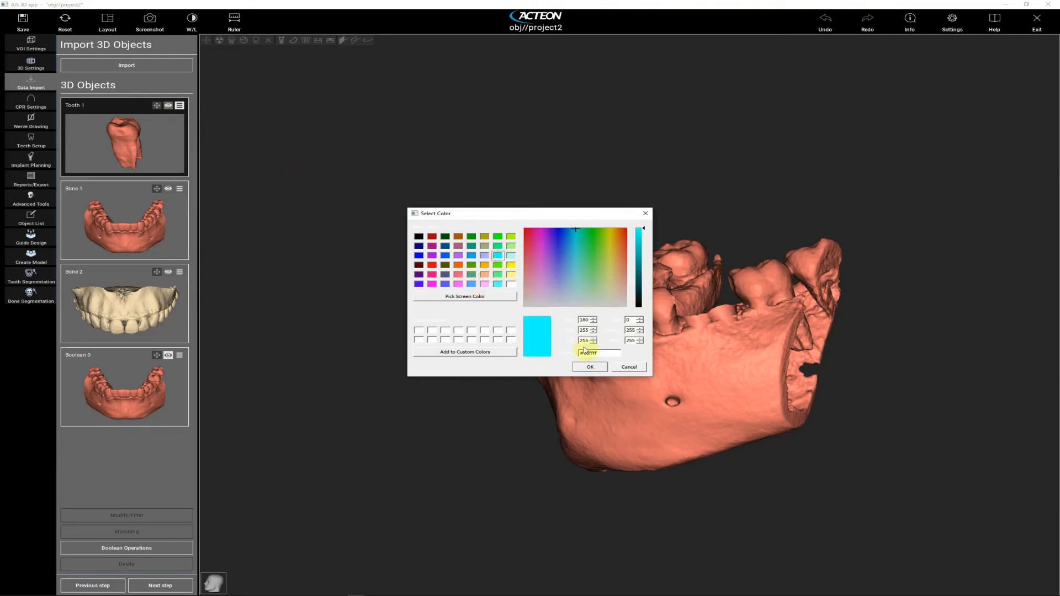
pyautogui.click(602, 368)
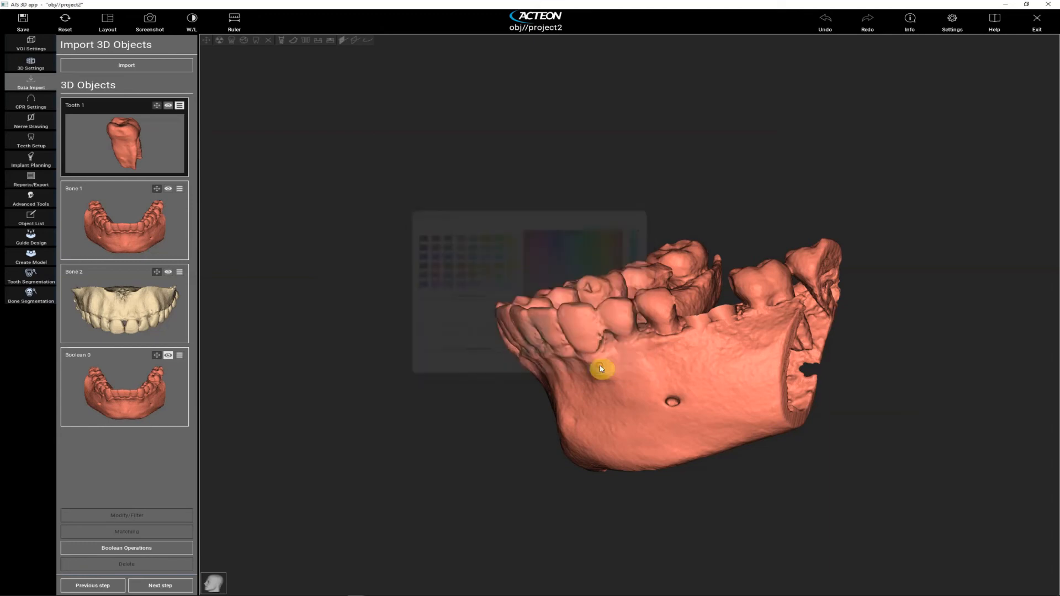
# Show Tooth 1 in the lower jaw and change its color to brown, #aa5500.
pyautogui.click(168, 106)
pyautogui.moveTo(418, 373); pyautogui.dragTo(440, 357)
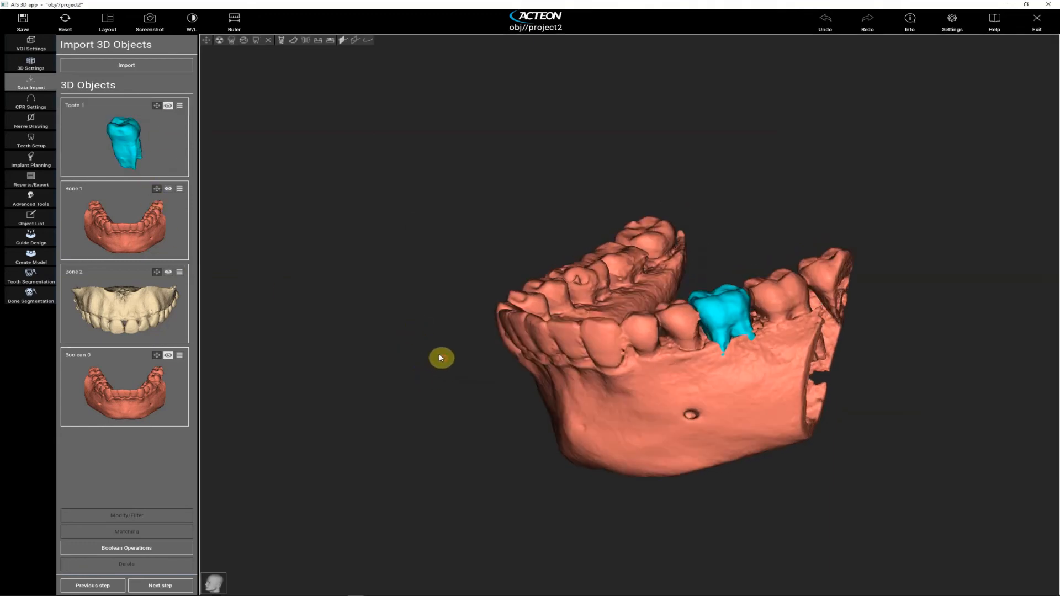
pyautogui.click(179, 105)
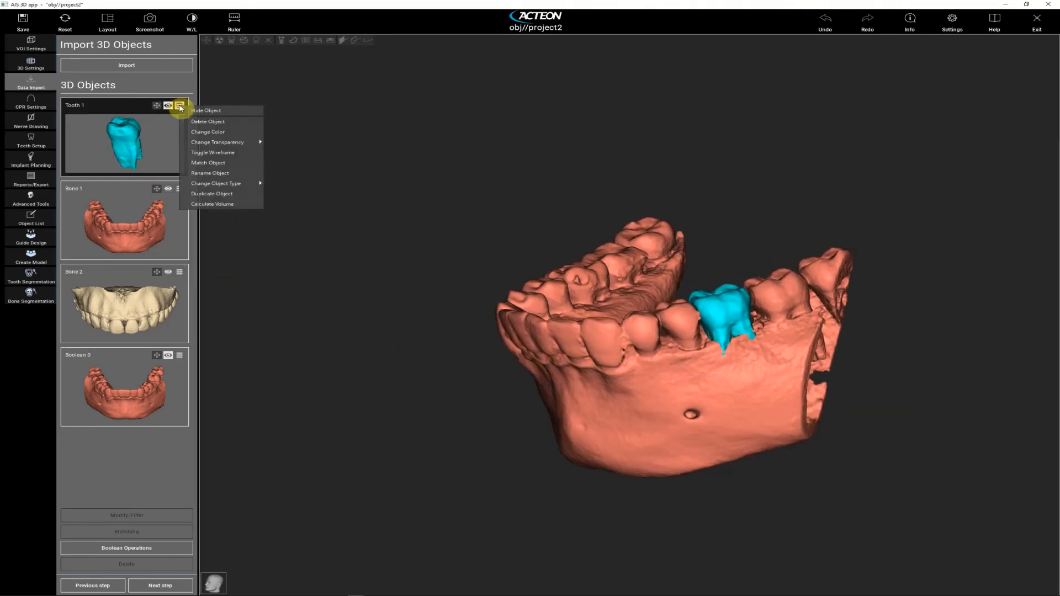
pyautogui.click(234, 133)
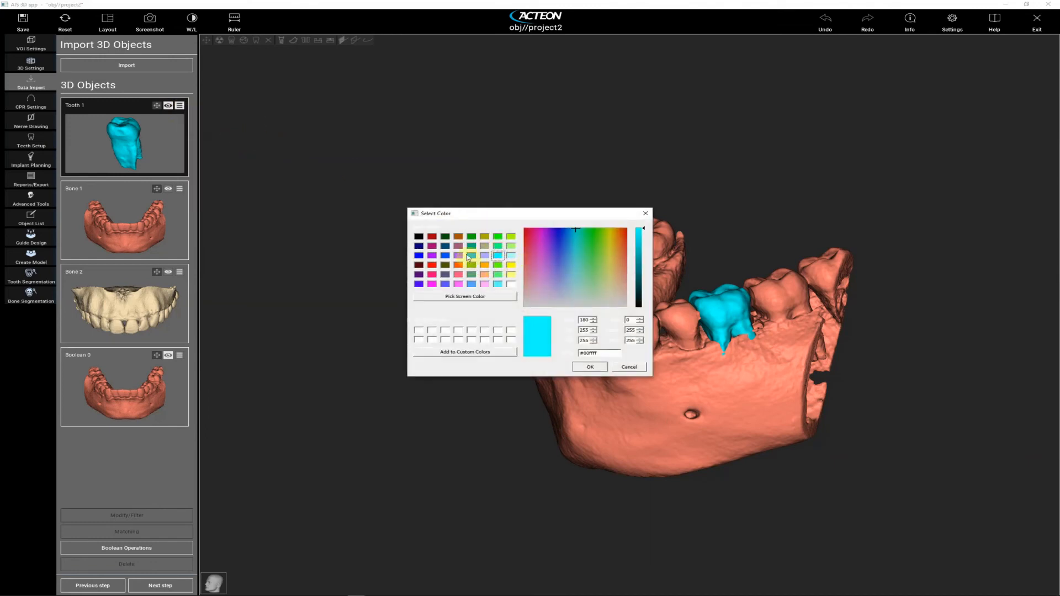
pyautogui.click(459, 236)
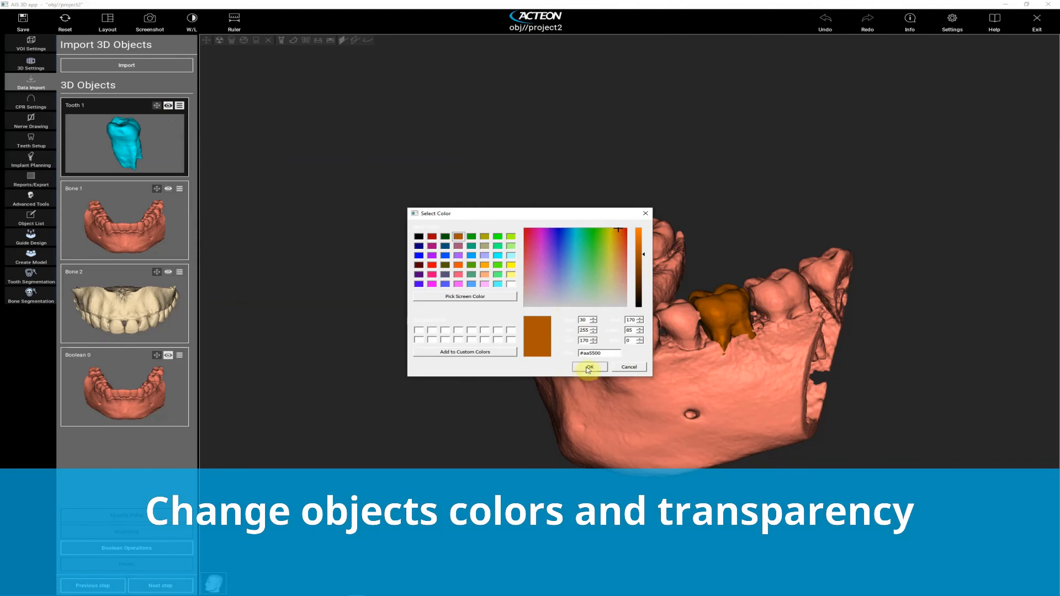
pyautogui.click(589, 367)
# Change the color of the subtracted lower jaw model Boolean 0 to grayish beige, #aaaa7f.
pyautogui.click(168, 357)
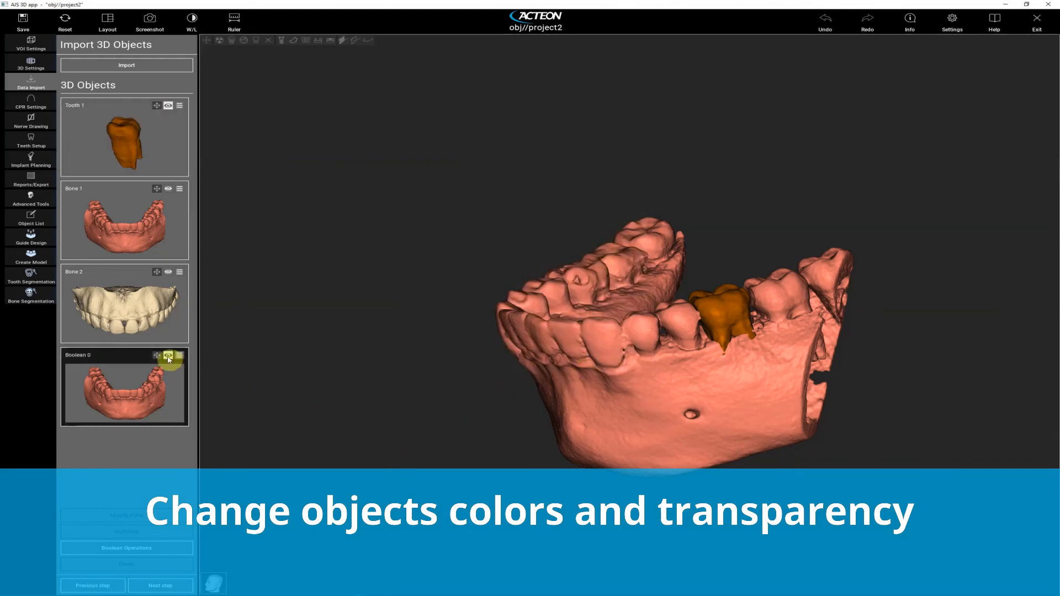
pyautogui.click(178, 357)
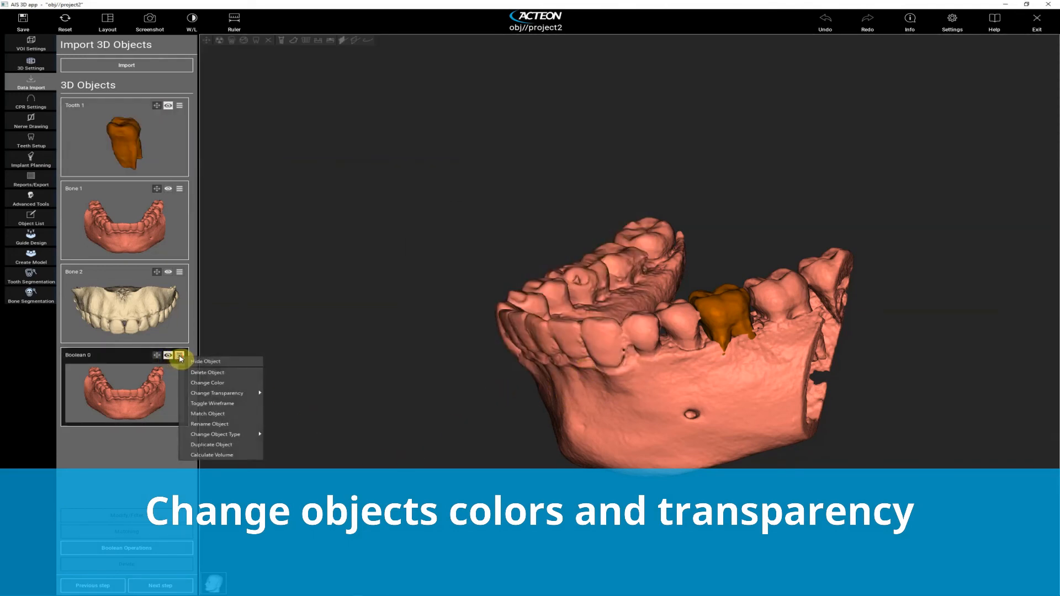
pyautogui.click(228, 383)
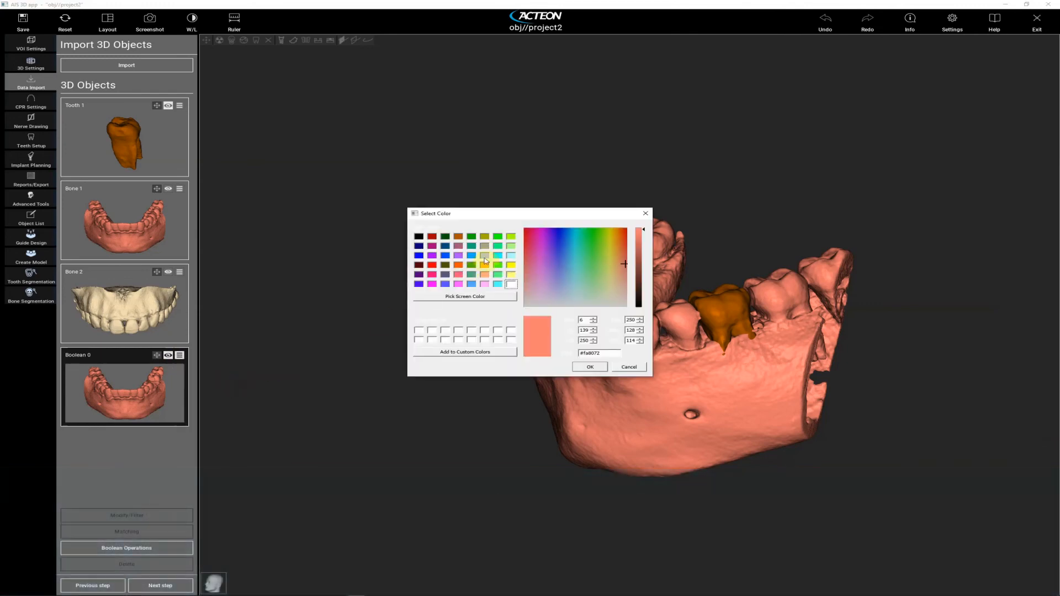
pyautogui.click(484, 236)
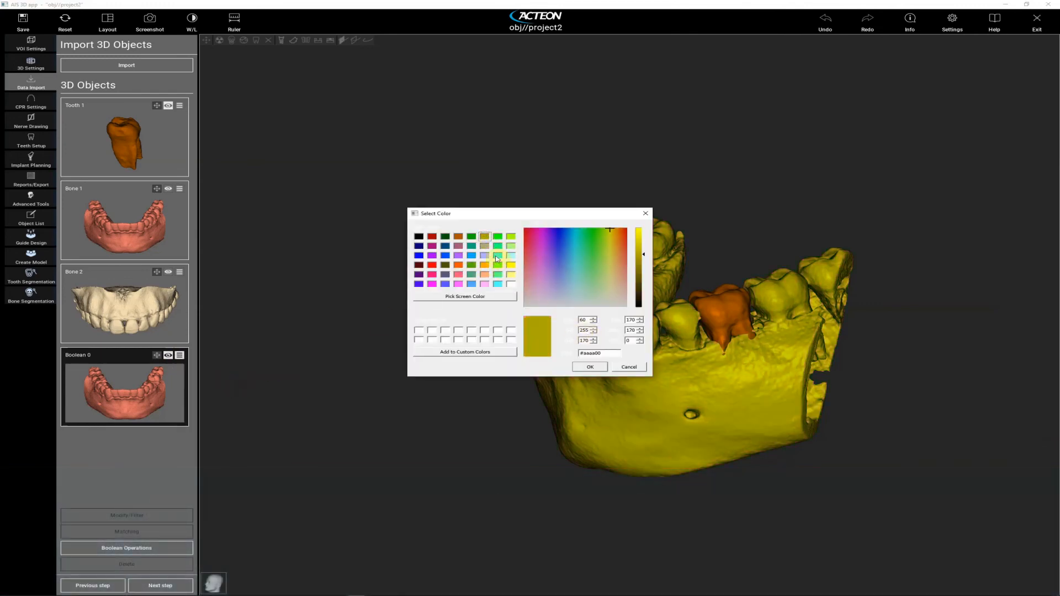
pyautogui.click(485, 247)
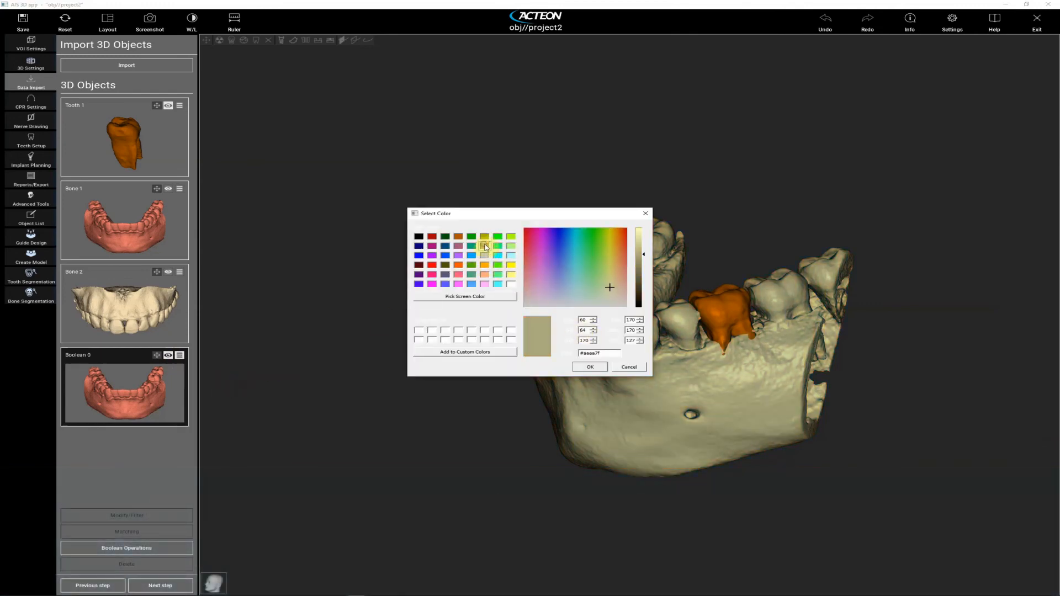
pyautogui.click(584, 367)
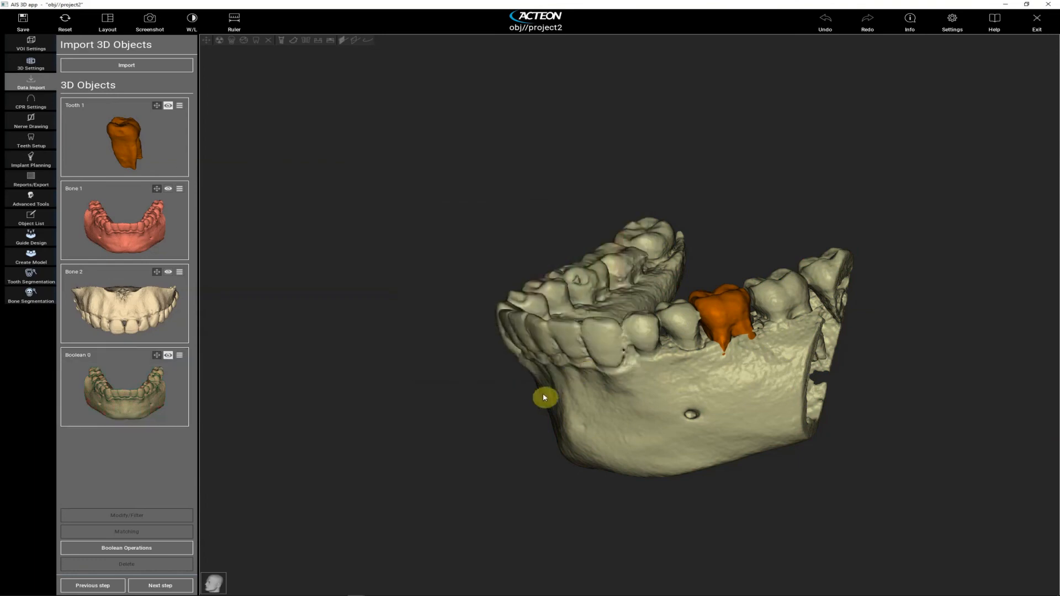
# Set the transparency of the lower jaw model Boolean 0 to 80% and hide Tooth 1 to expose its socket near the nerve canal.
pyautogui.rightClick(603, 408)
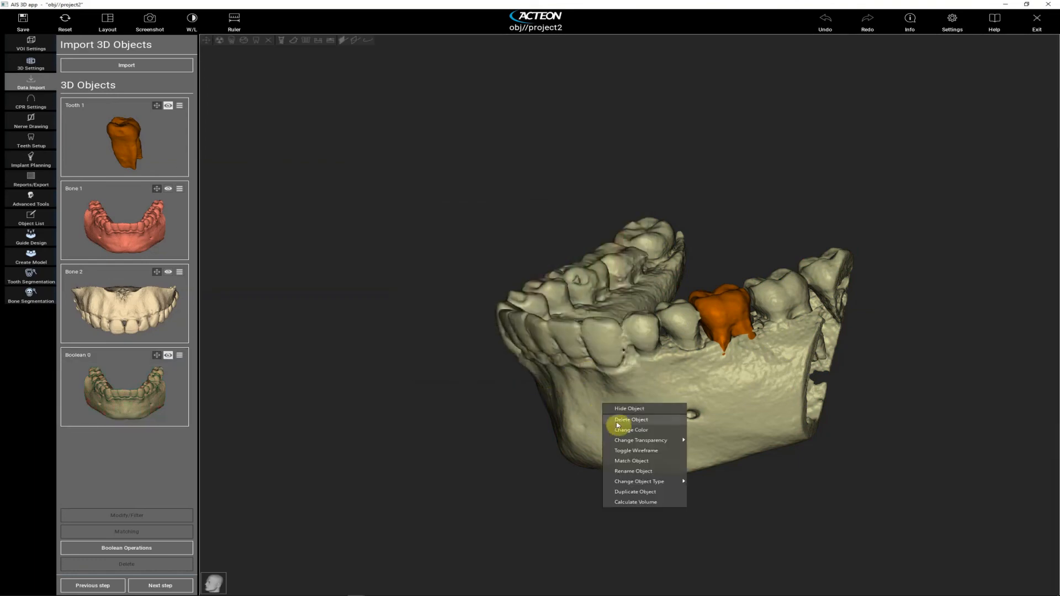
pyautogui.moveTo(656, 439)
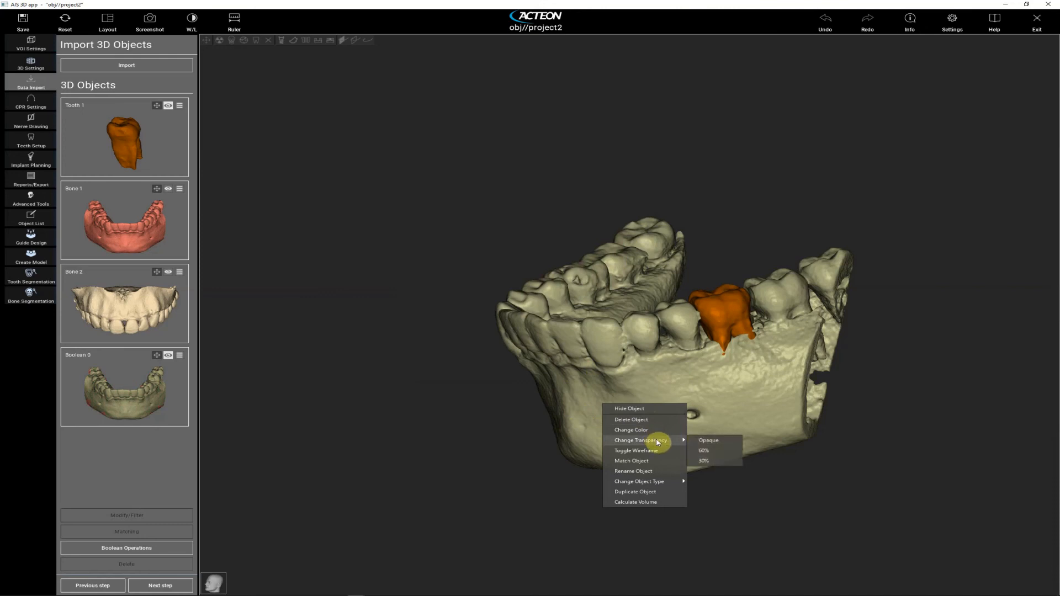
pyautogui.click(714, 453)
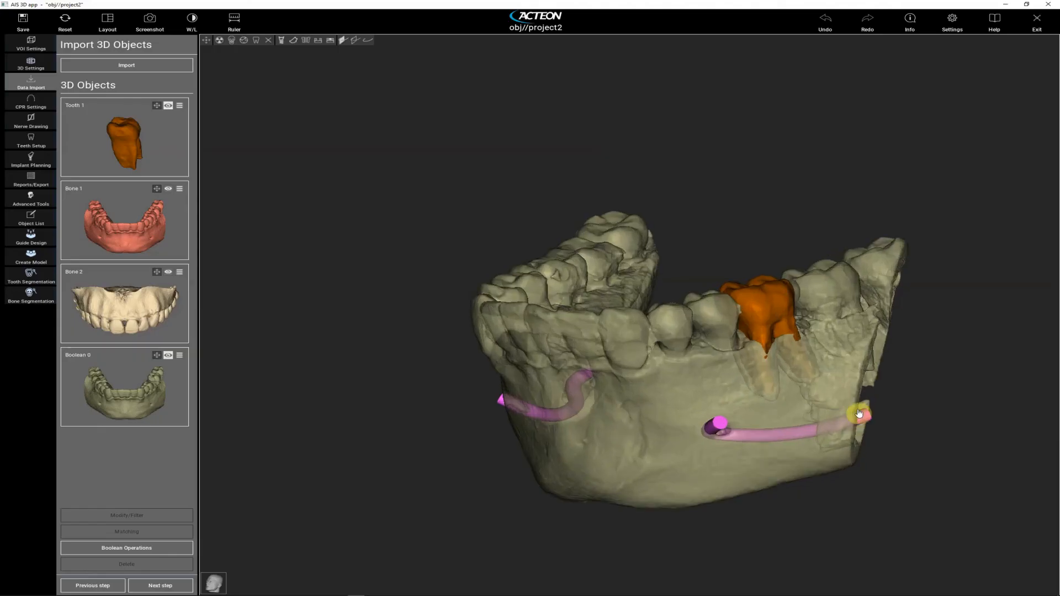
pyautogui.moveTo(859, 413); pyautogui.dragTo(837, 458)
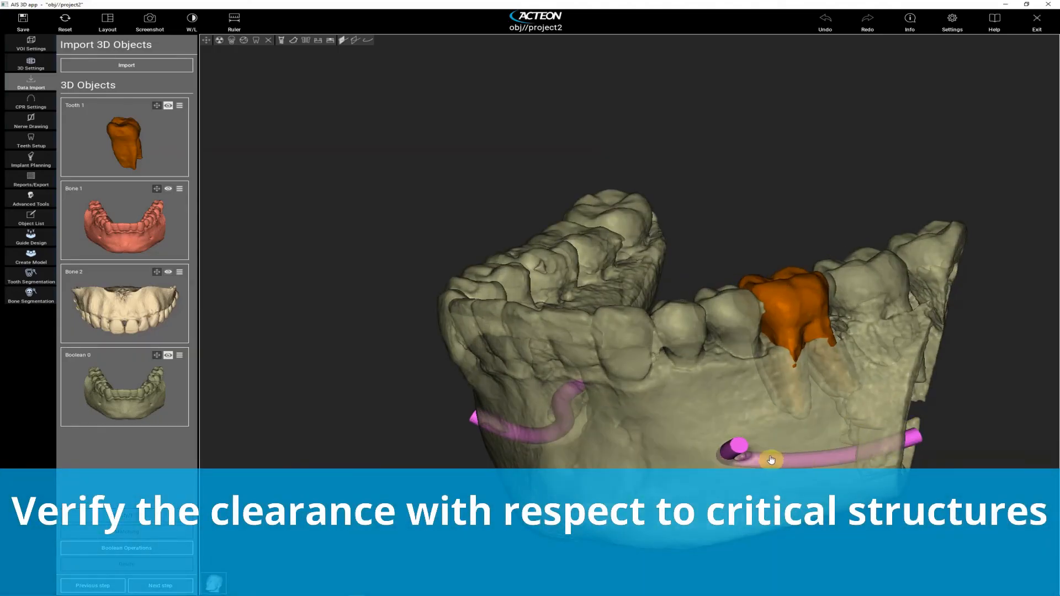
pyautogui.click(168, 107)
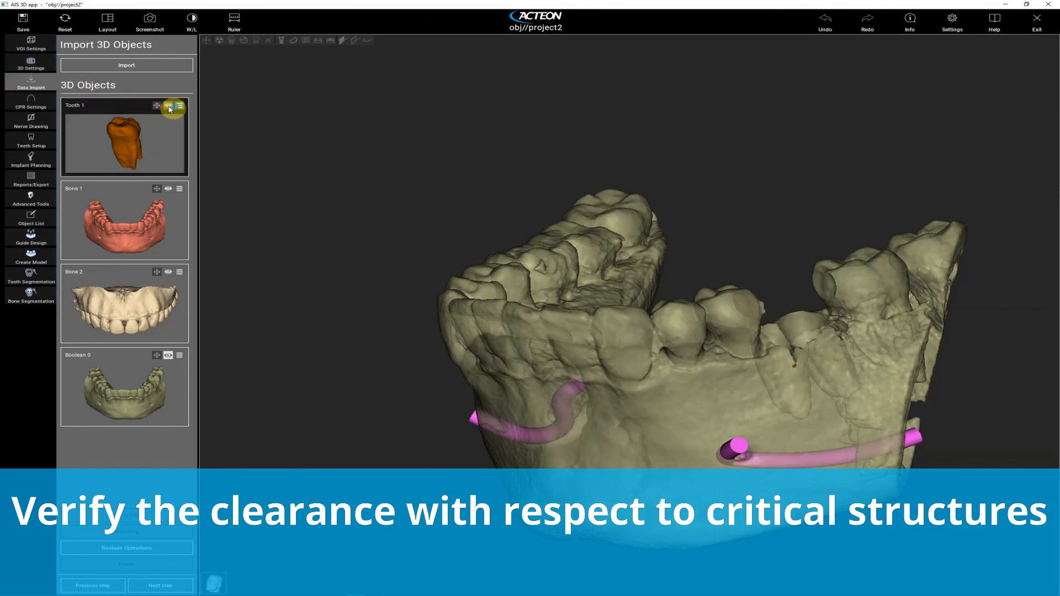